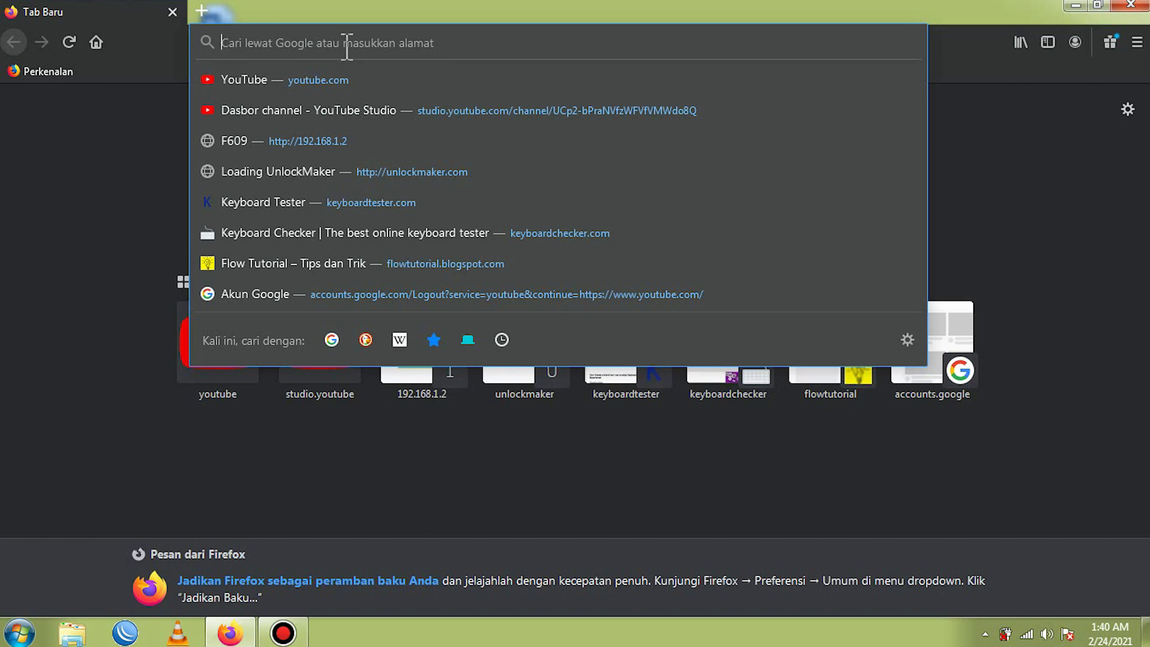
# - Load the router login page at 192.168.1.2, correcting the mistyped 192.168.1.1 address
pyautogui.write('192.168')
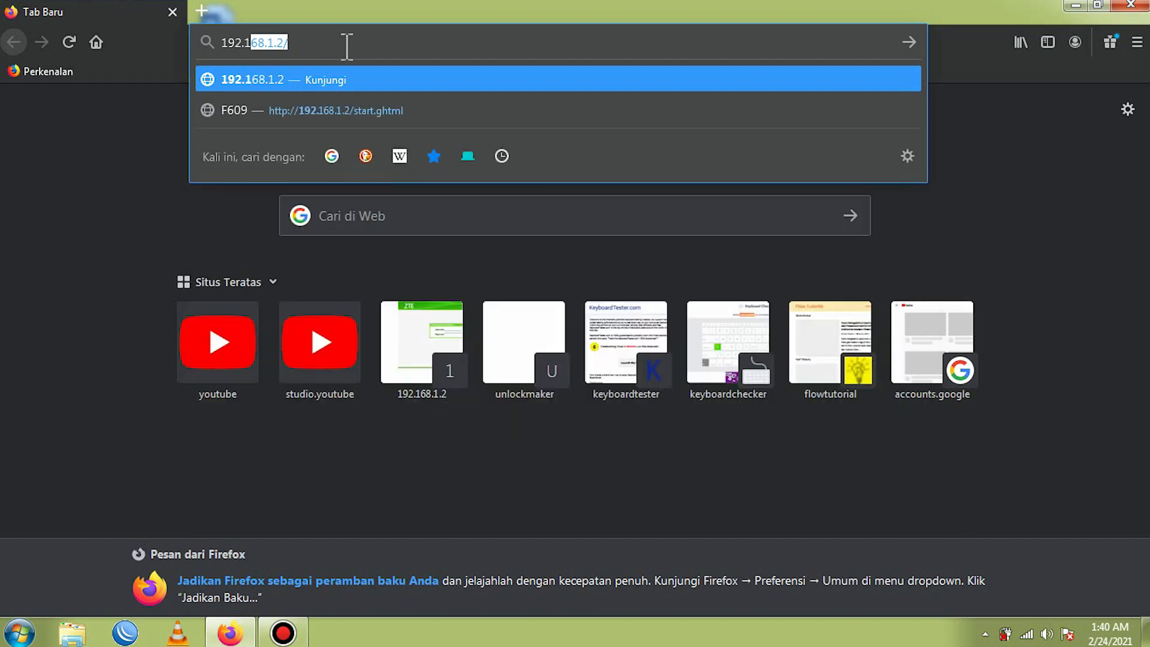
pyautogui.write('.1.1')
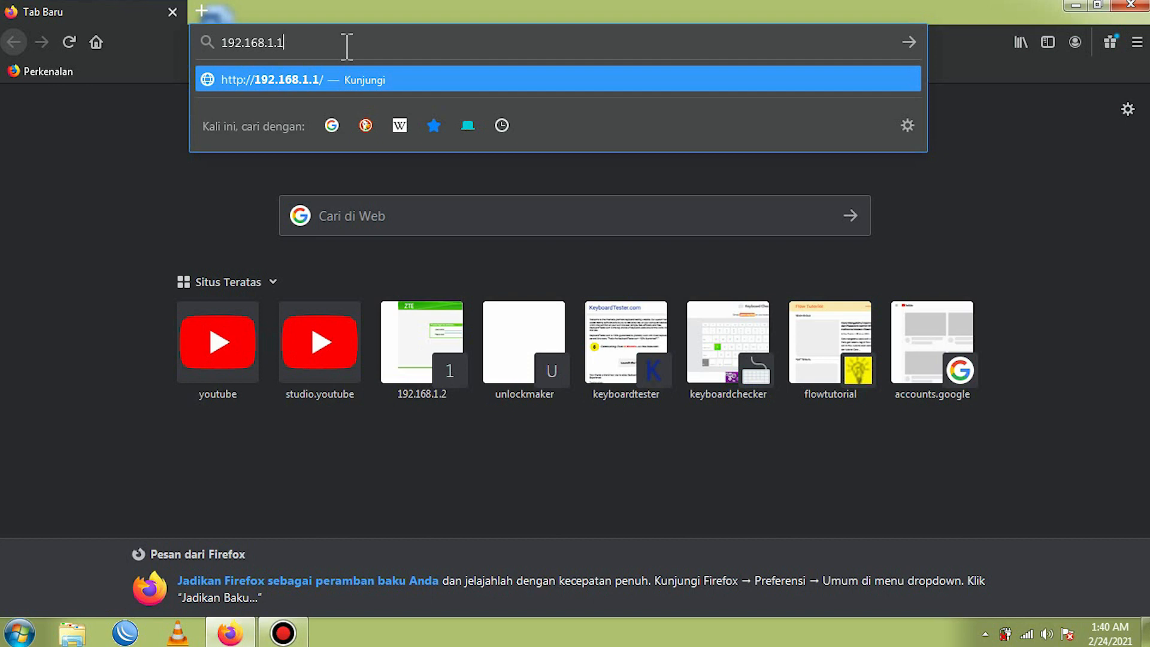
pyautogui.press('BackSpace')
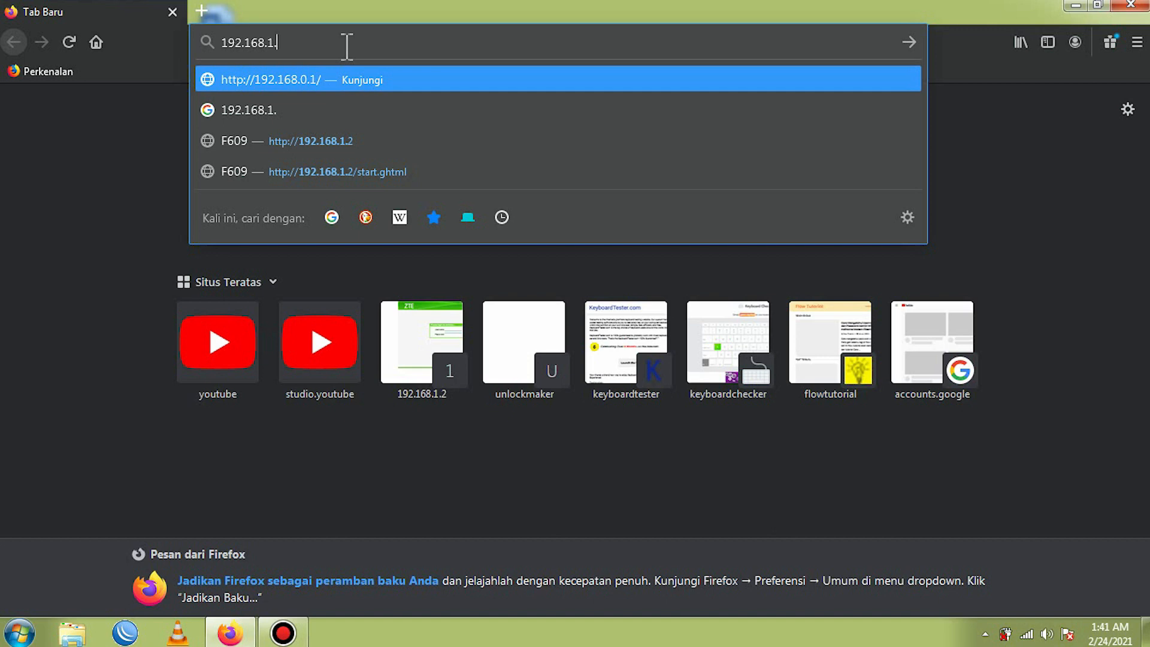
pyautogui.write('2')
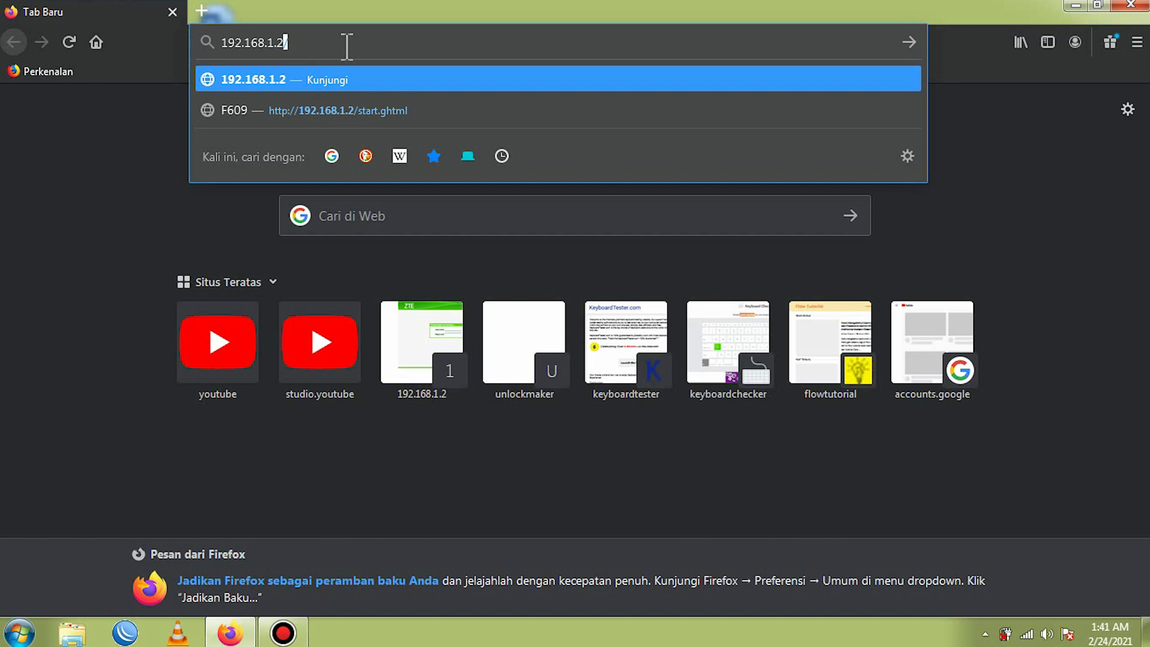
pyautogui.press('Return')
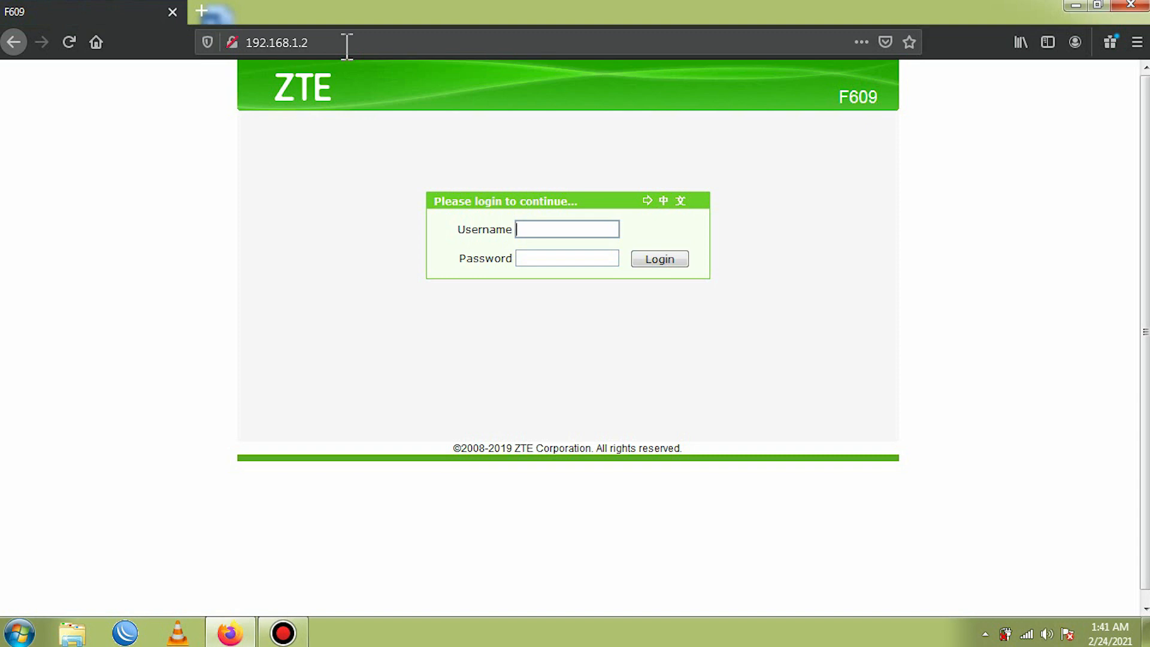
# - Log in to the router as admin with the administrator password
pyautogui.write('admin')
pyautogui.click(558, 260)
pyautogui.write('****')
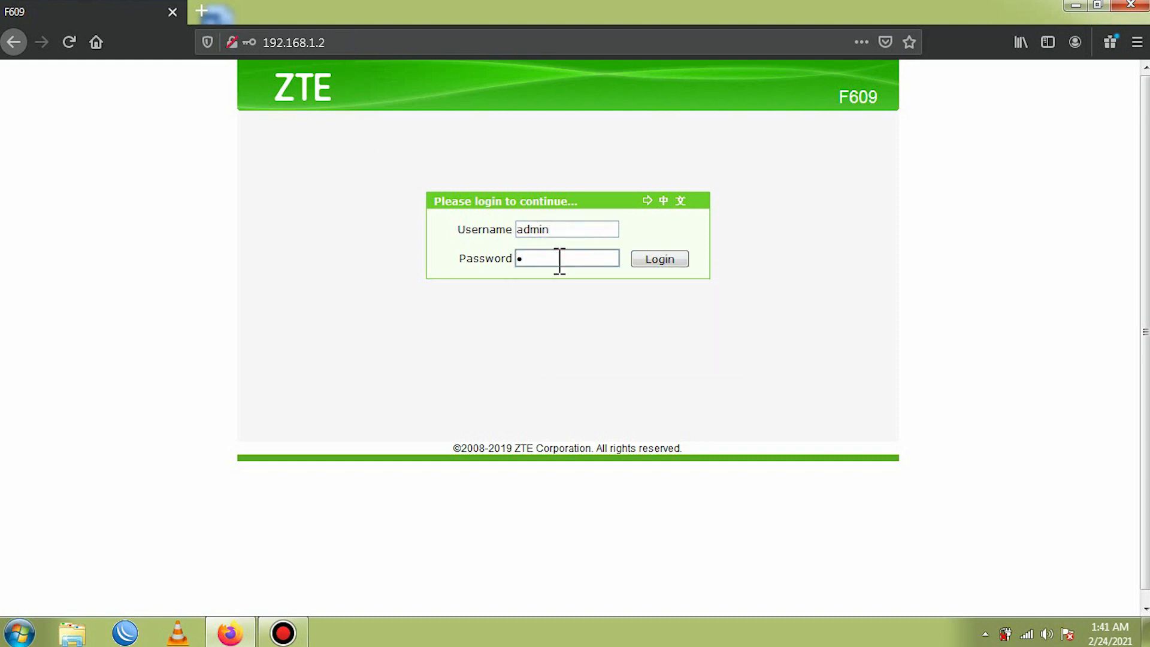
pyautogui.write('********')
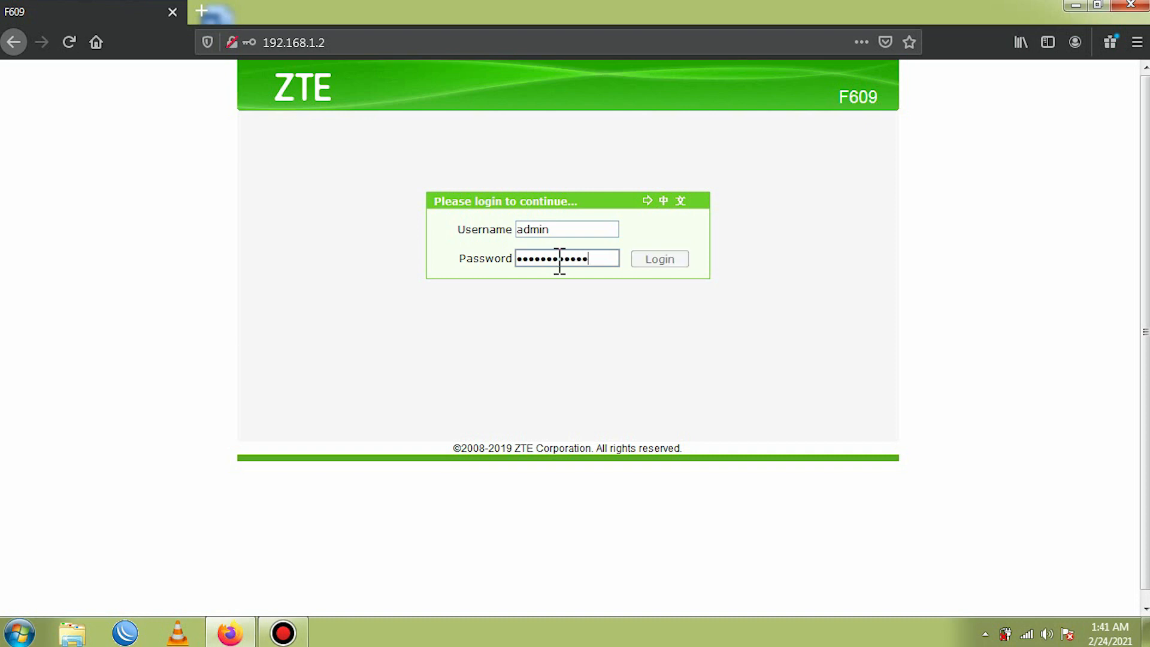
pyautogui.press('Return')
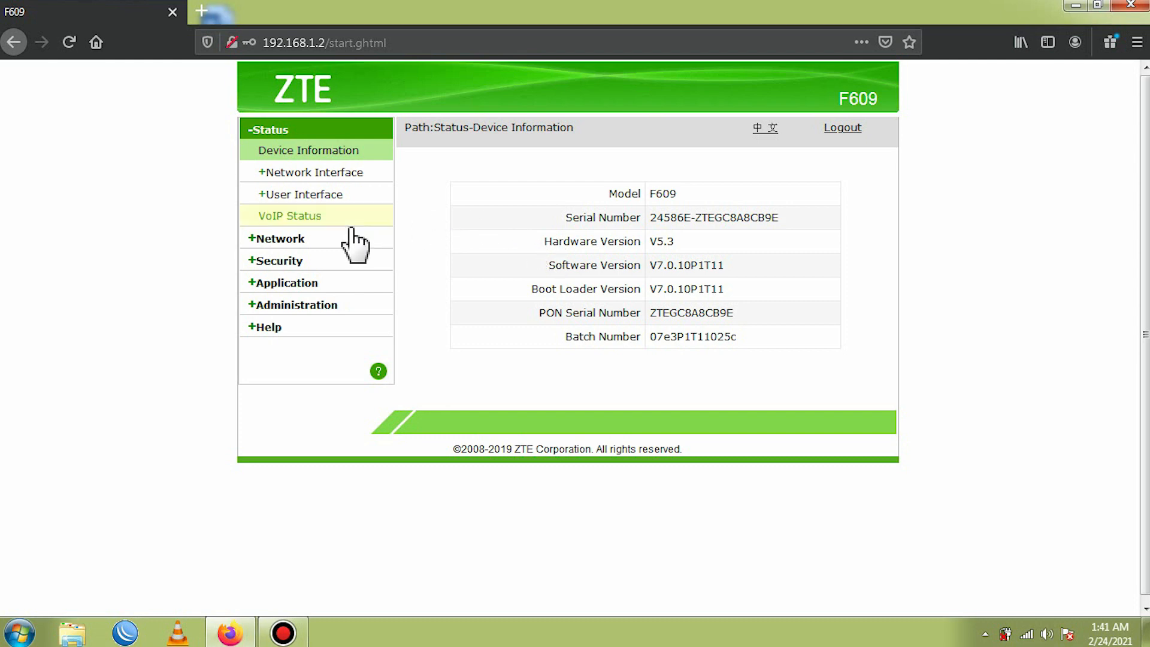
# - Go to Network > WLAN to show the WLAN Basic settings page
pyautogui.click(307, 238)
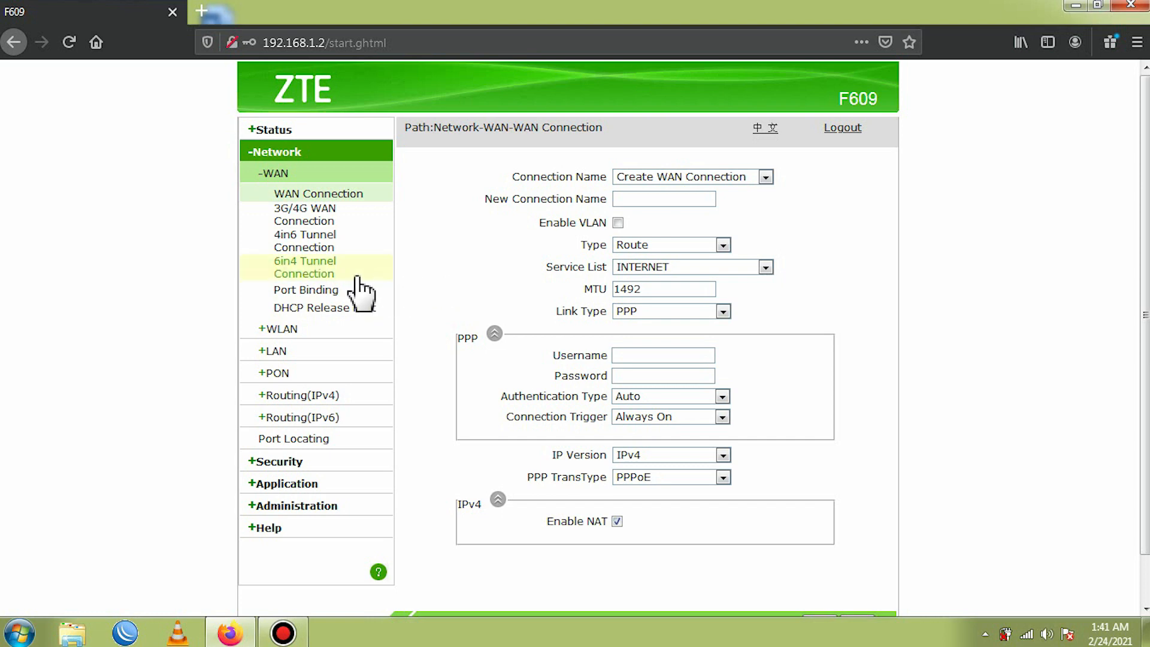
pyautogui.click(303, 328)
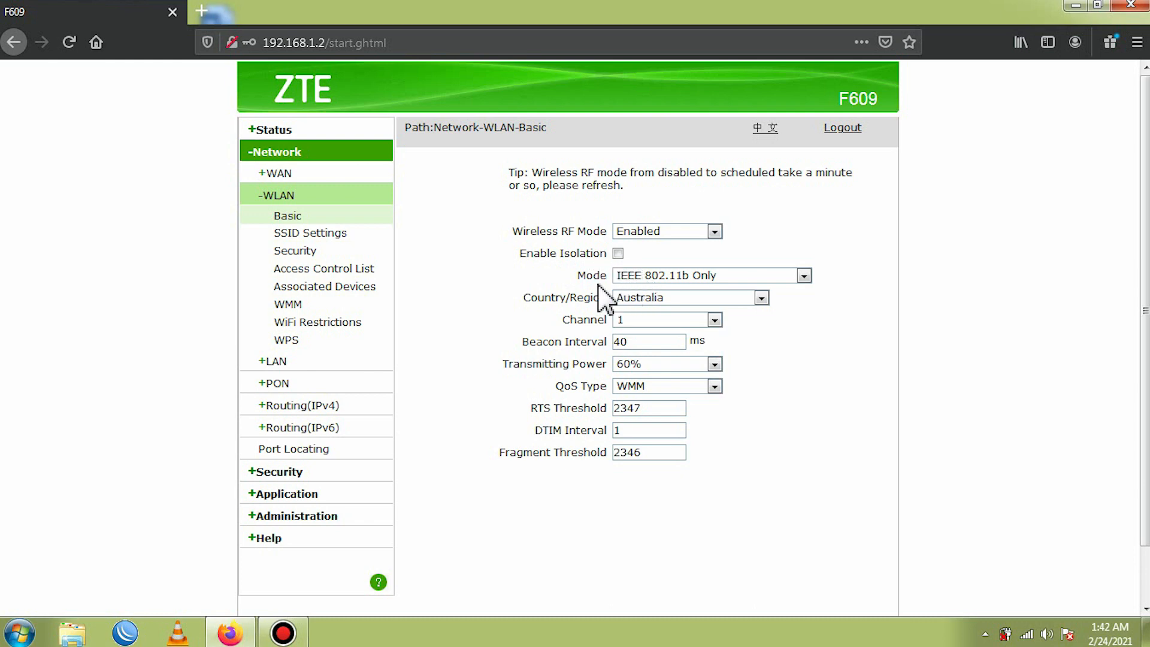
# - Set Mode to IEEE 802.11n Only and Country/Region to Indonesia, dismissing the colour-scheme prompt
pyautogui.click(638, 276)
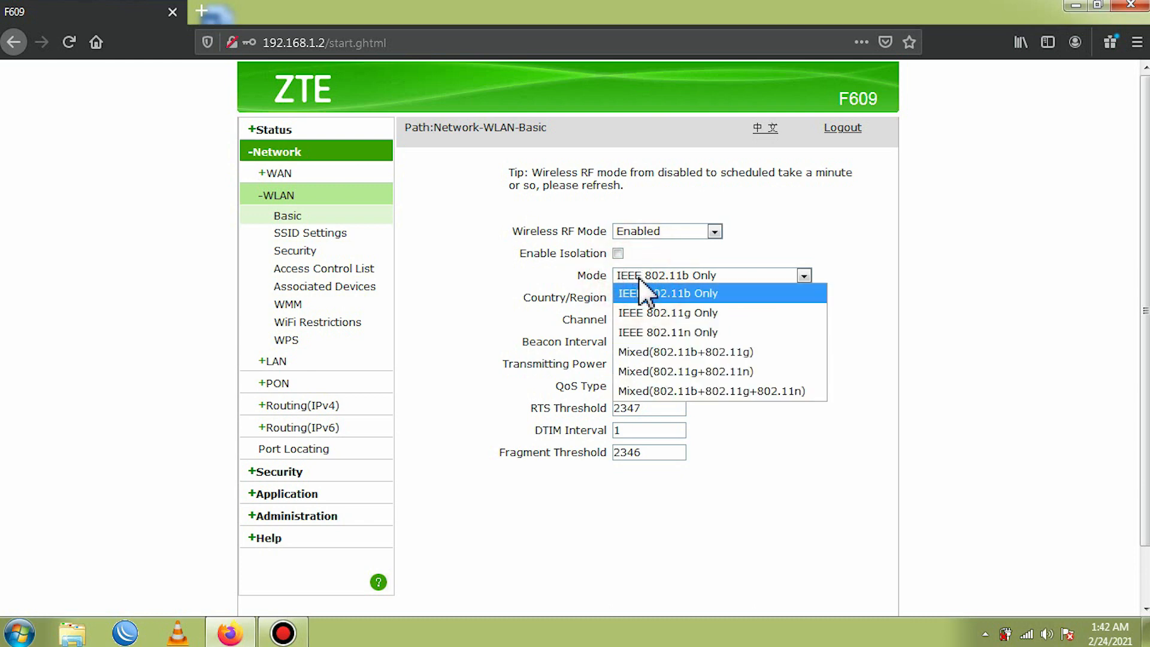
pyautogui.click(681, 335)
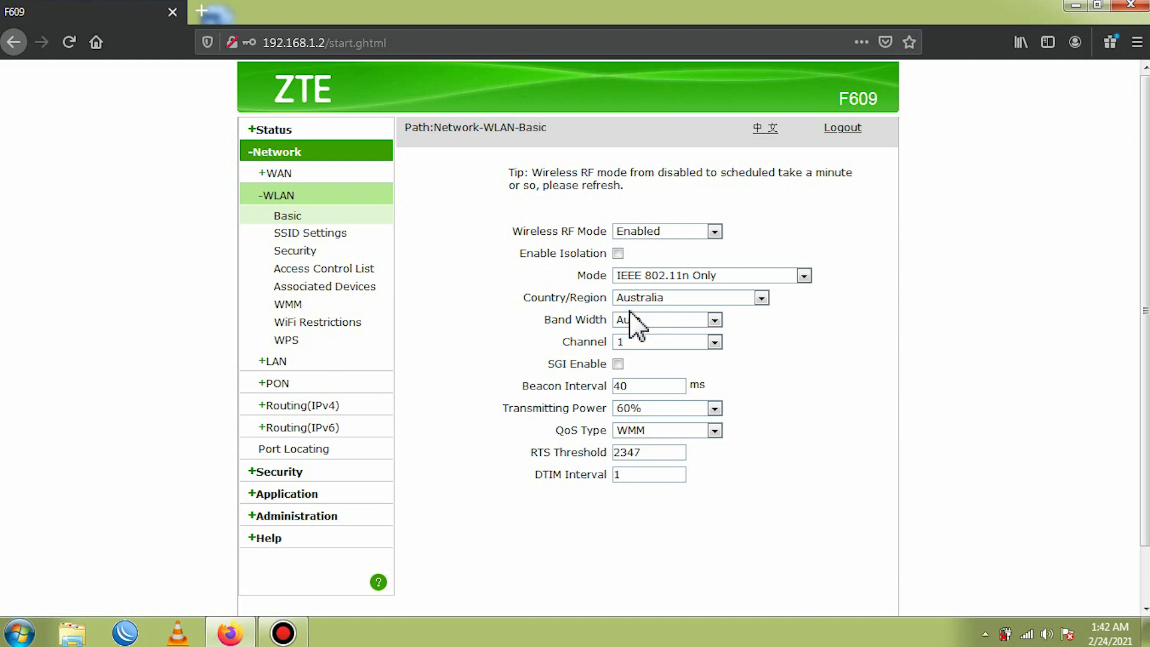
pyautogui.click(647, 299)
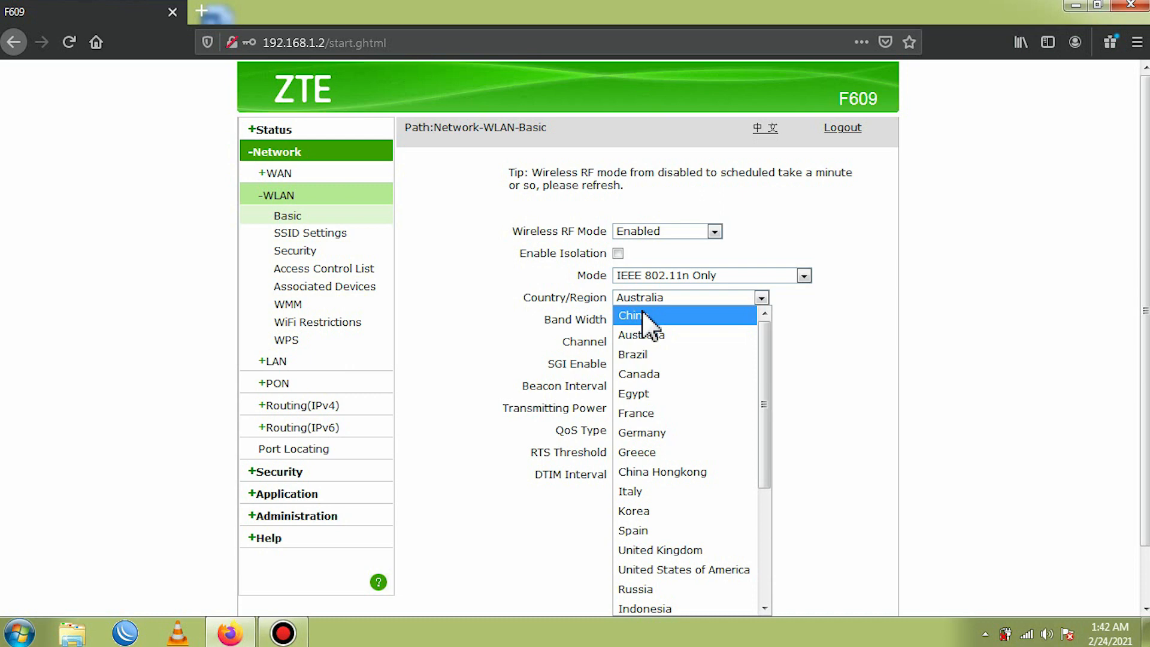
pyautogui.click(639, 609)
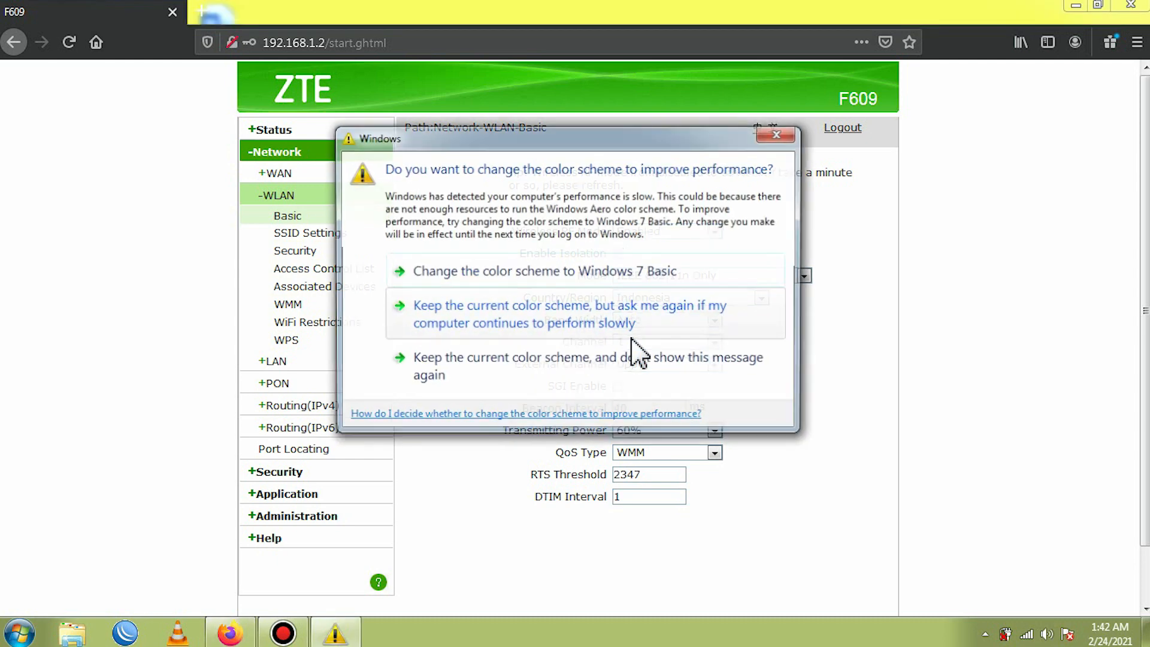
pyautogui.click(777, 133)
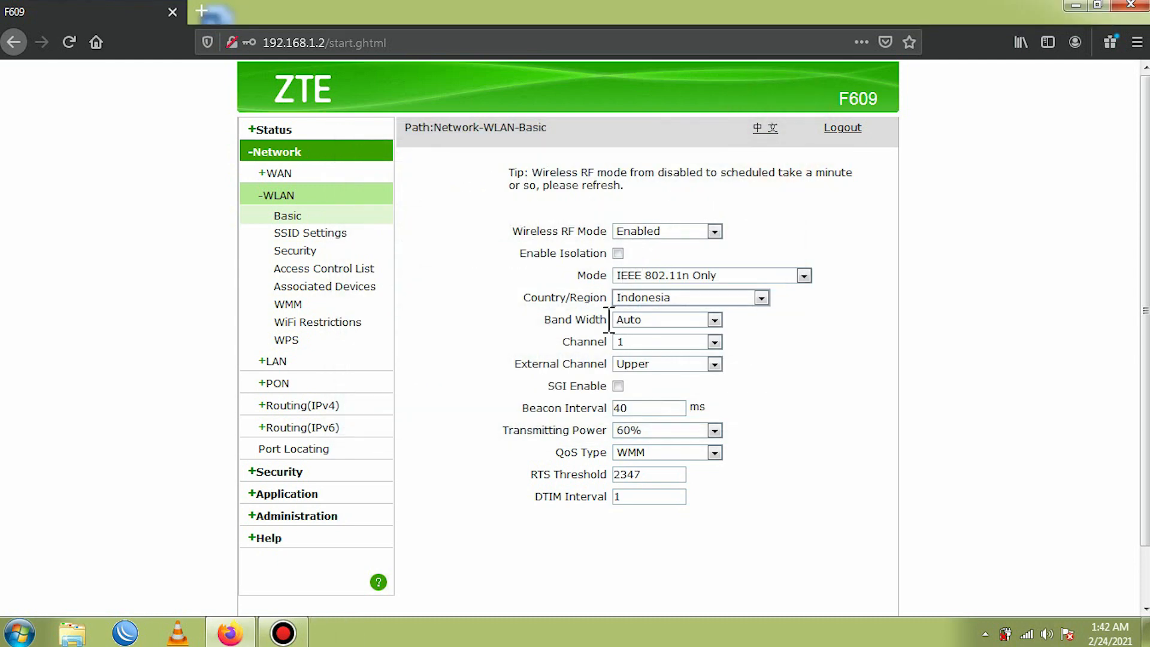
pyautogui.click(682, 319)
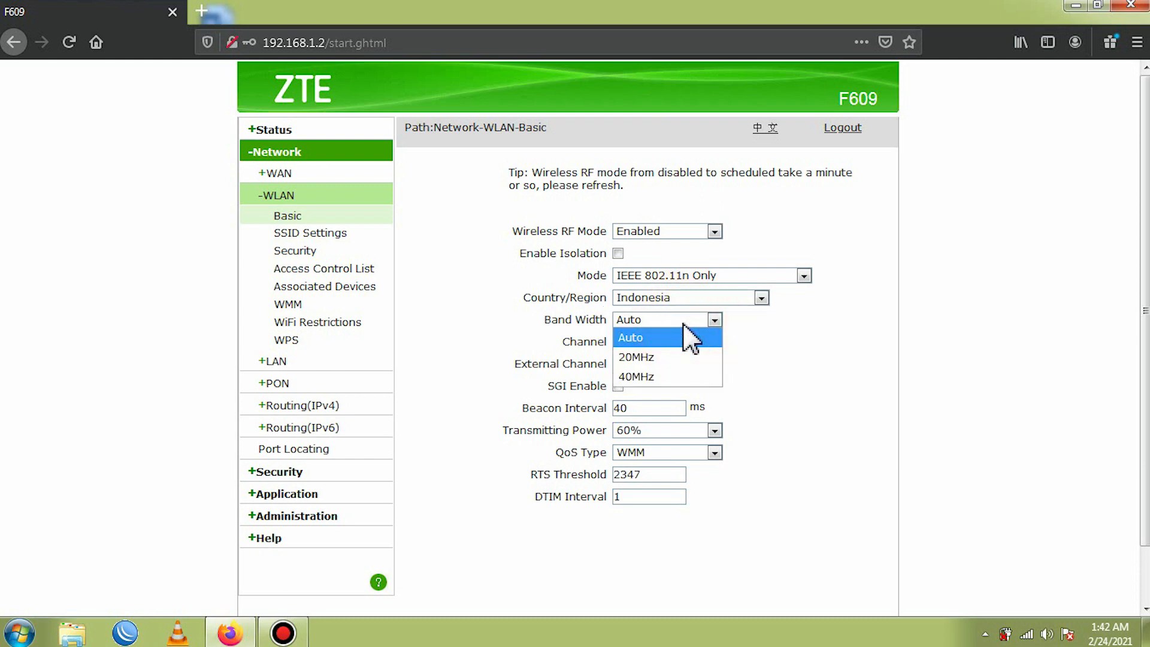
pyautogui.click(666, 359)
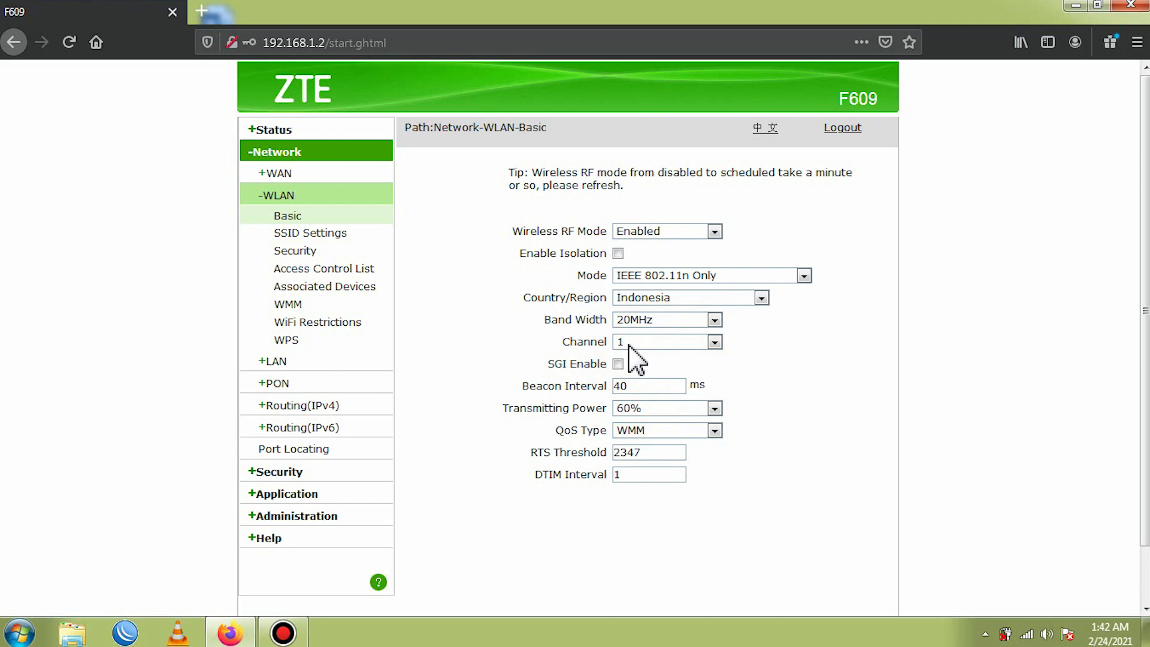
pyautogui.click(714, 343)
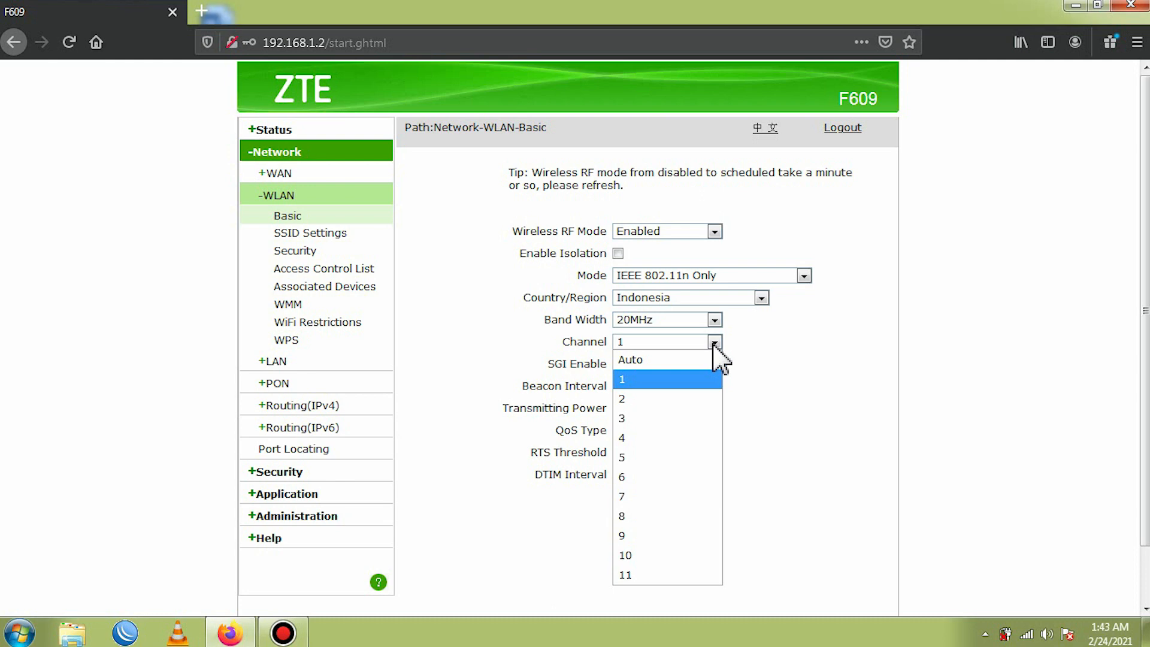
pyautogui.click(1037, 641)
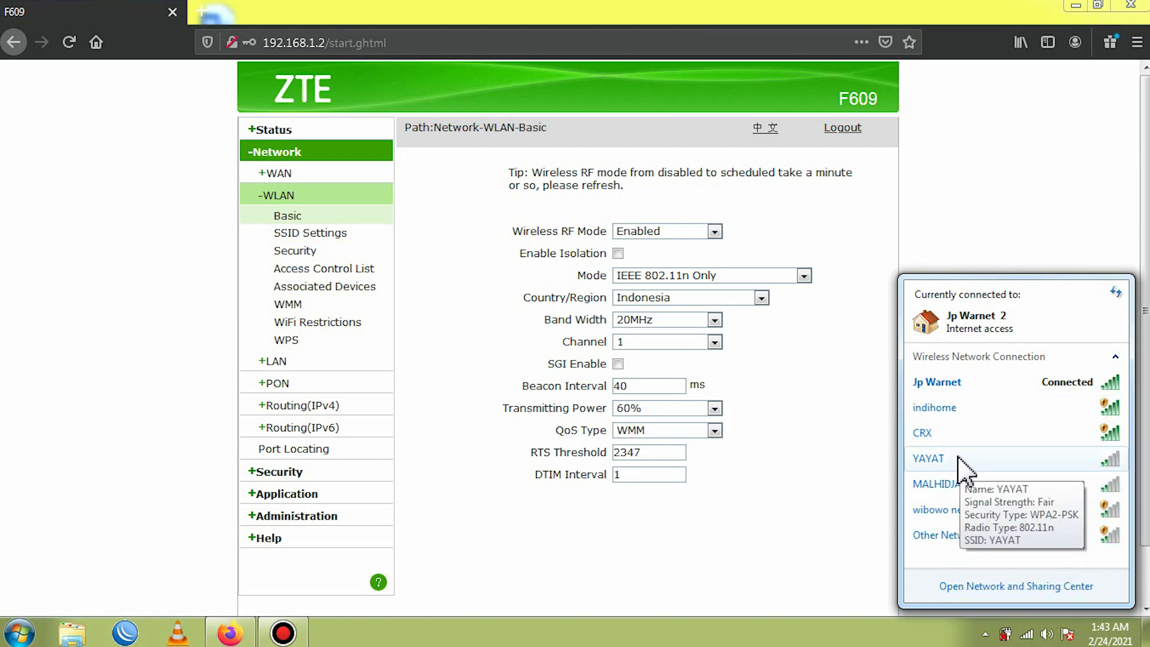
pyautogui.click(715, 342)
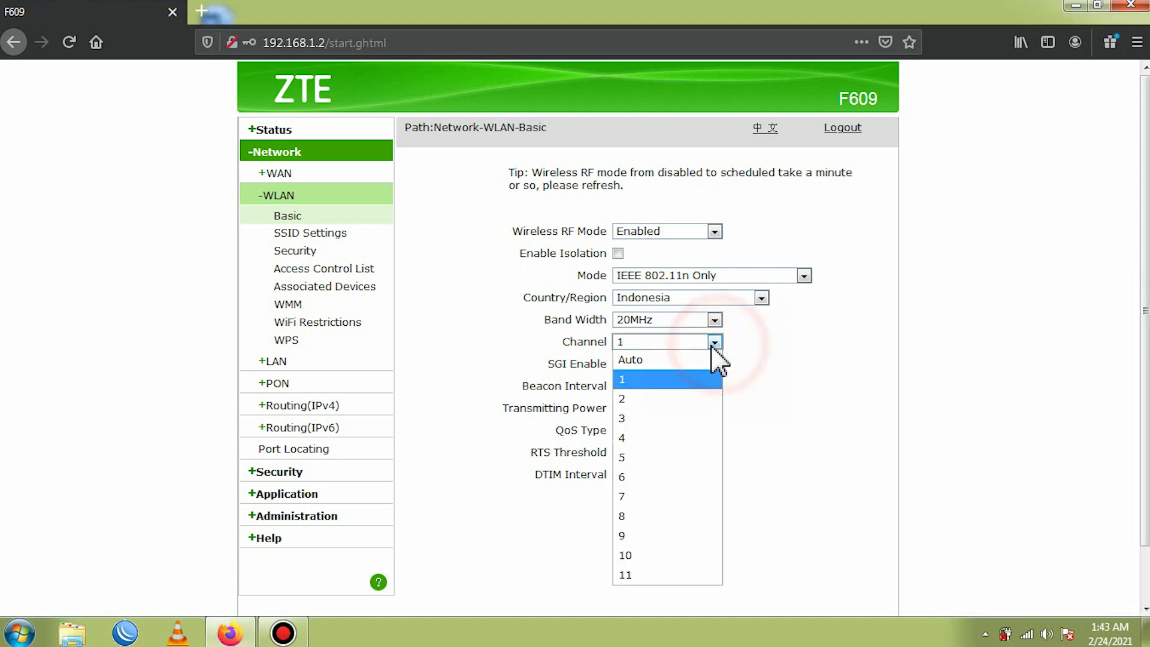
pyautogui.click(689, 359)
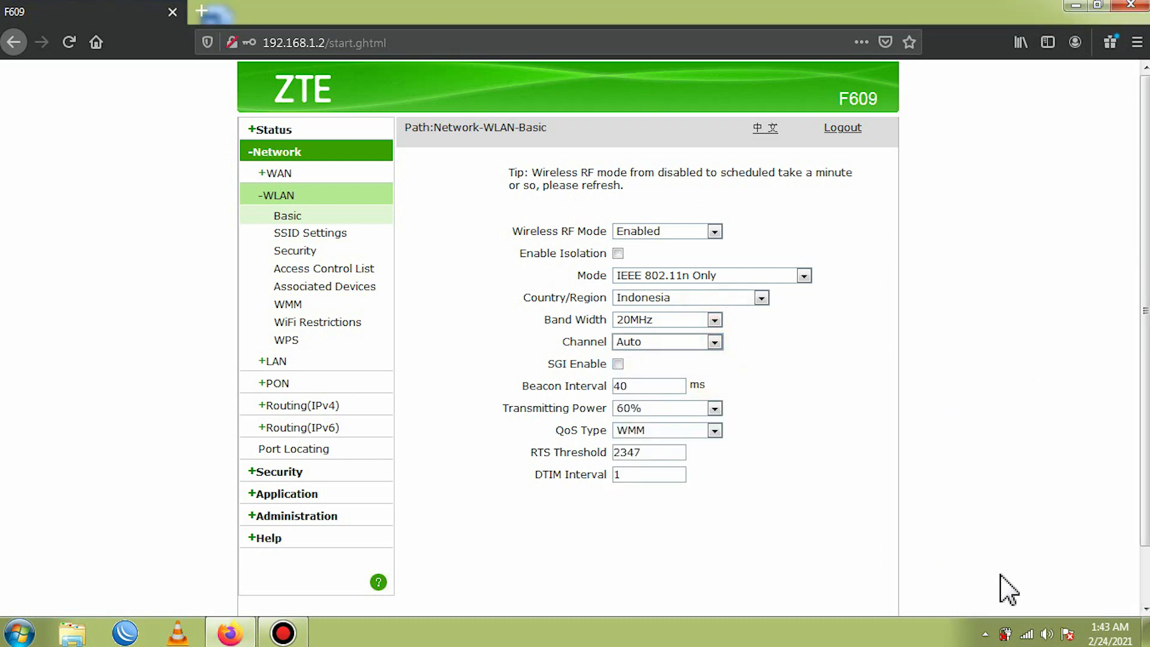
pyautogui.click(1026, 632)
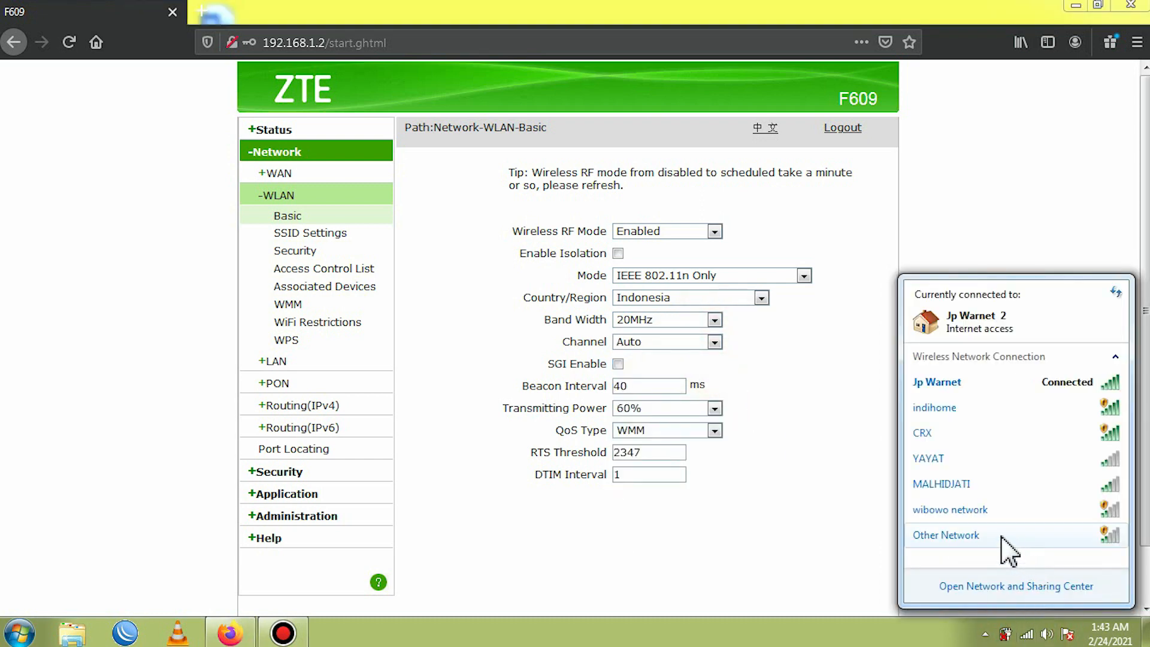
pyautogui.moveTo(941, 410)
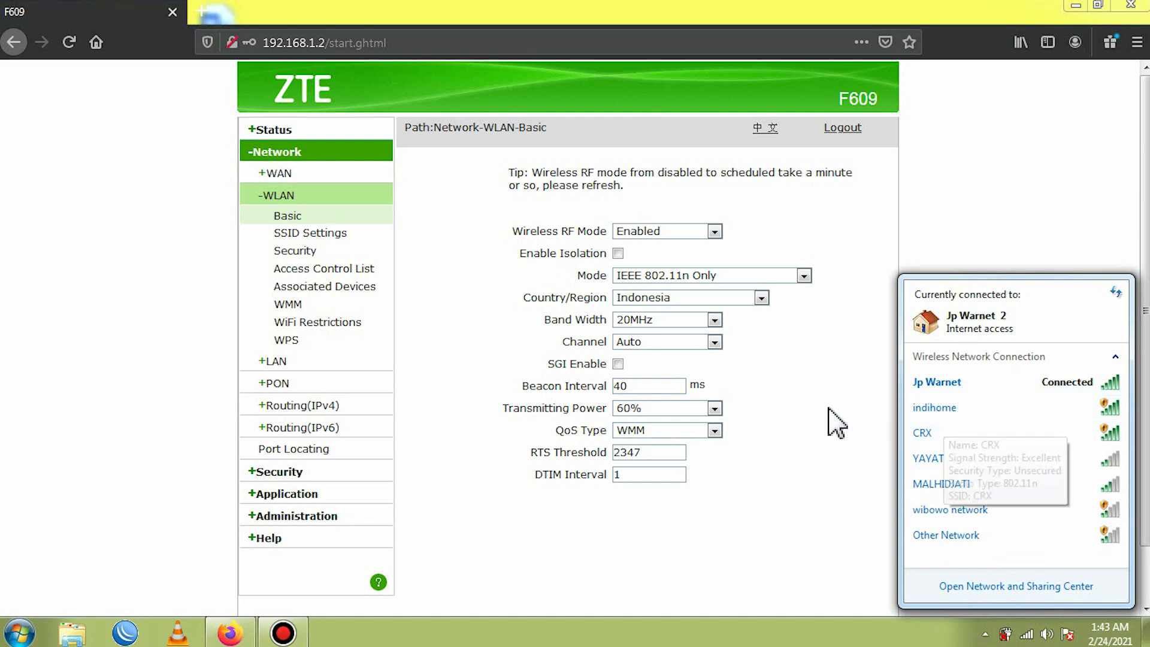
pyautogui.click(715, 343)
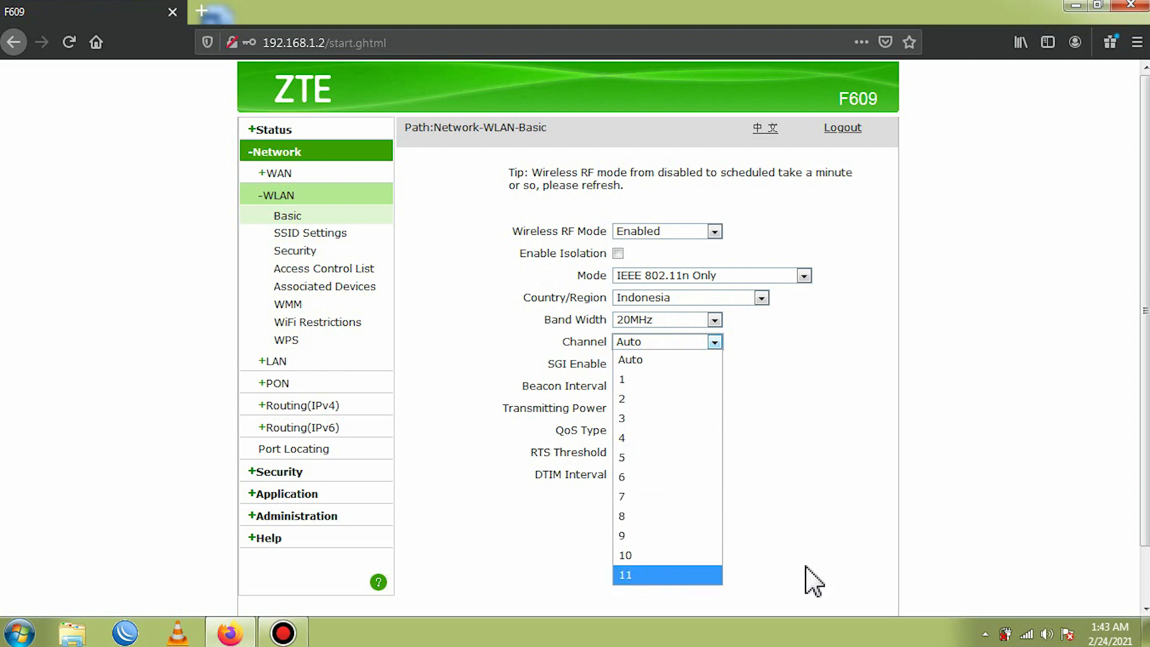
pyautogui.click(1028, 634)
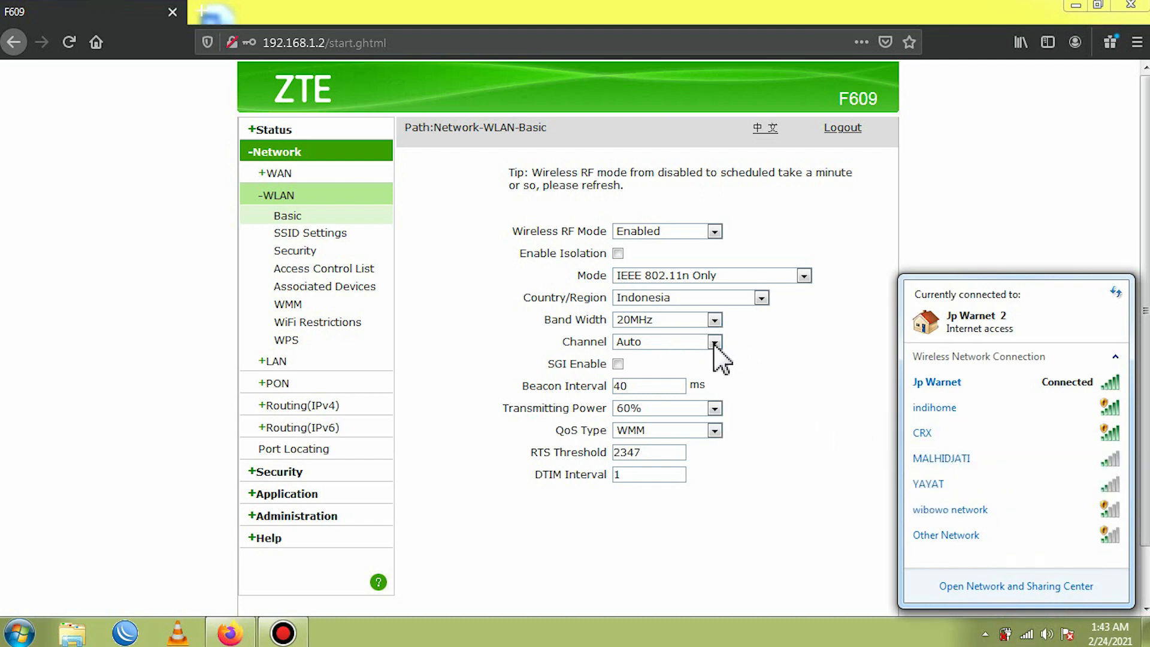
pyautogui.click(1028, 635)
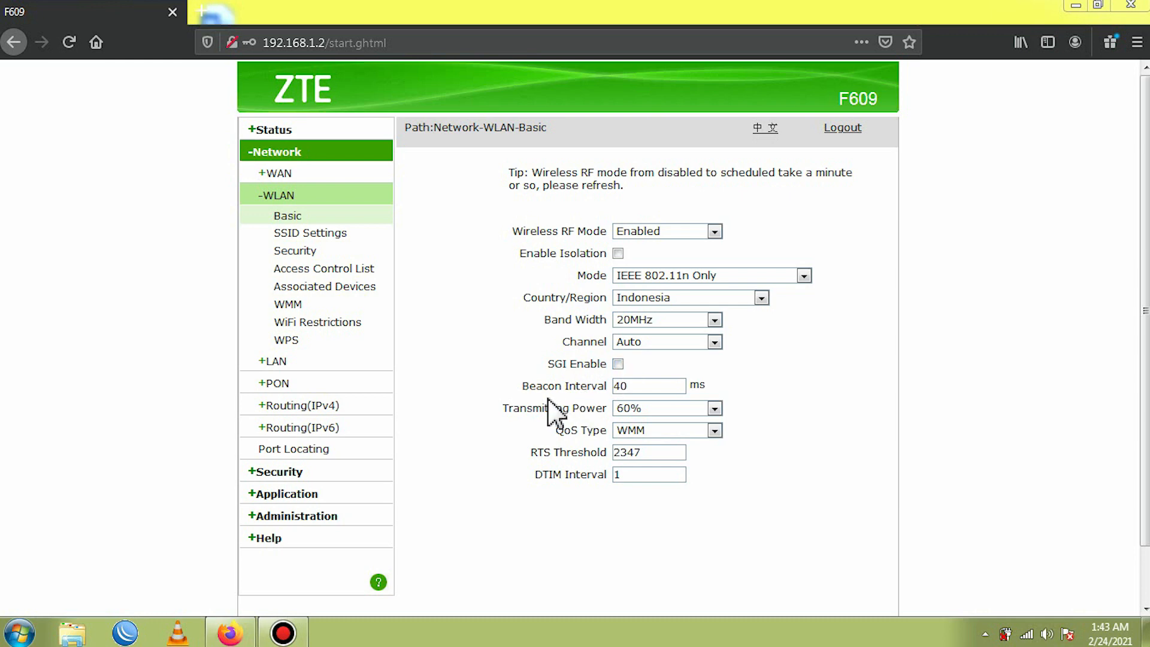
# - Change the Beacon Interval from 40 to 100 ms
pyautogui.moveTo(639, 385); pyautogui.dragTo(607, 386)
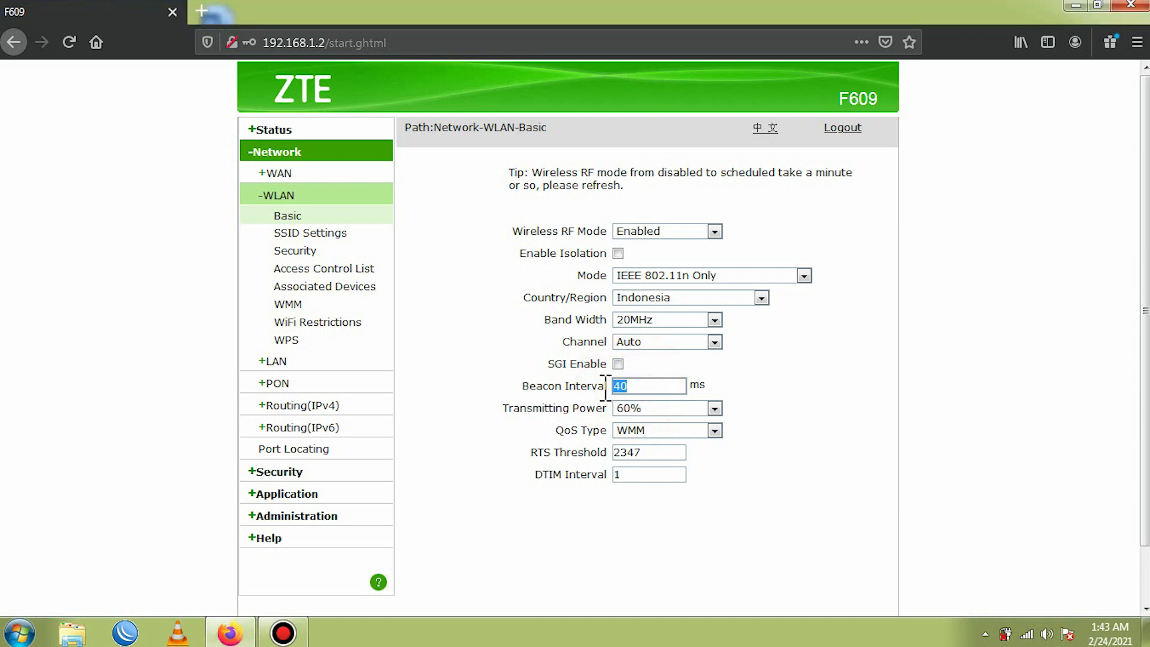
pyautogui.write('100')
pyautogui.click(494, 430)
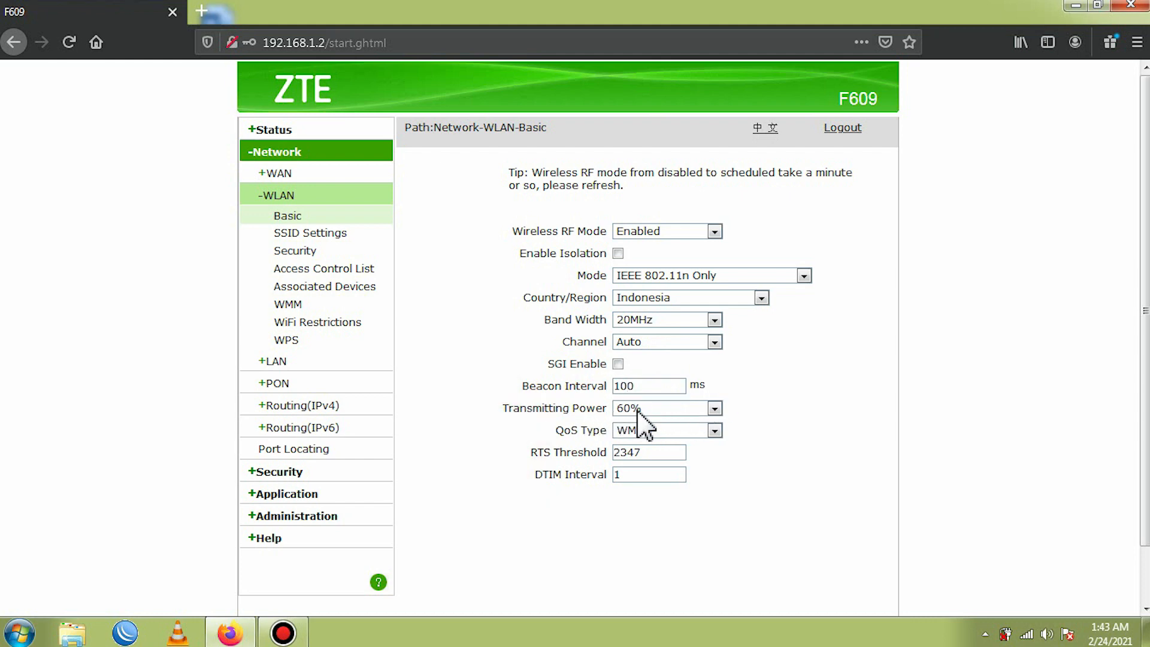
pyautogui.click(710, 409)
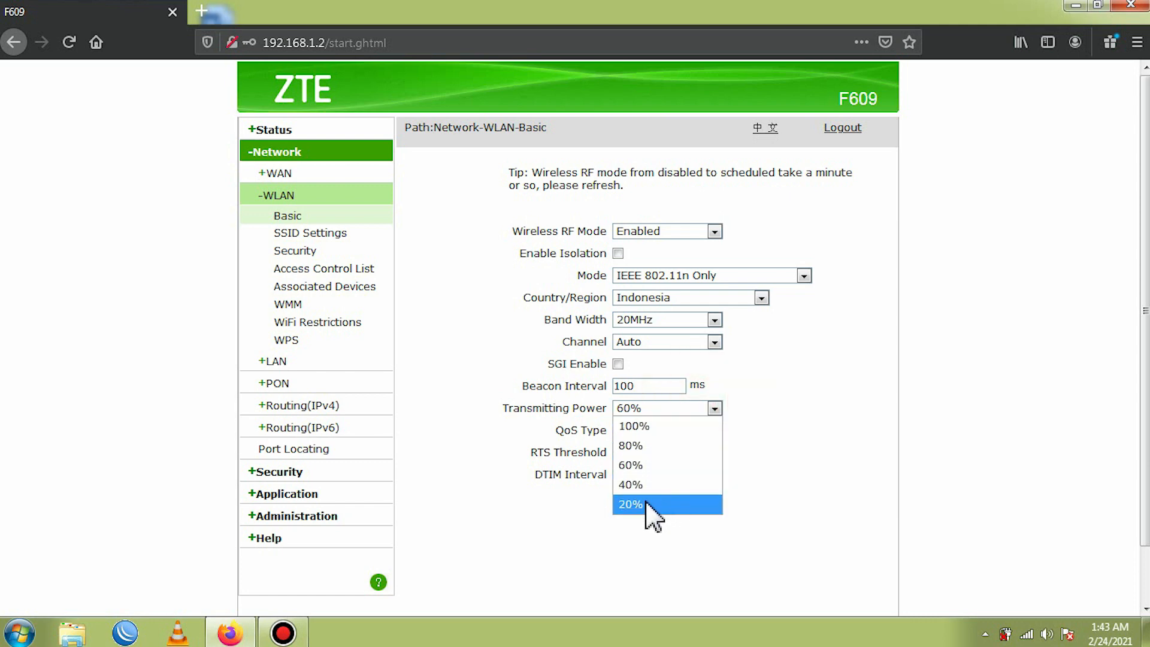
# - Set Transmitting Power to 80% and QoS Type to SSID, then submit the WLAN Basic settings
pyautogui.click(670, 447)
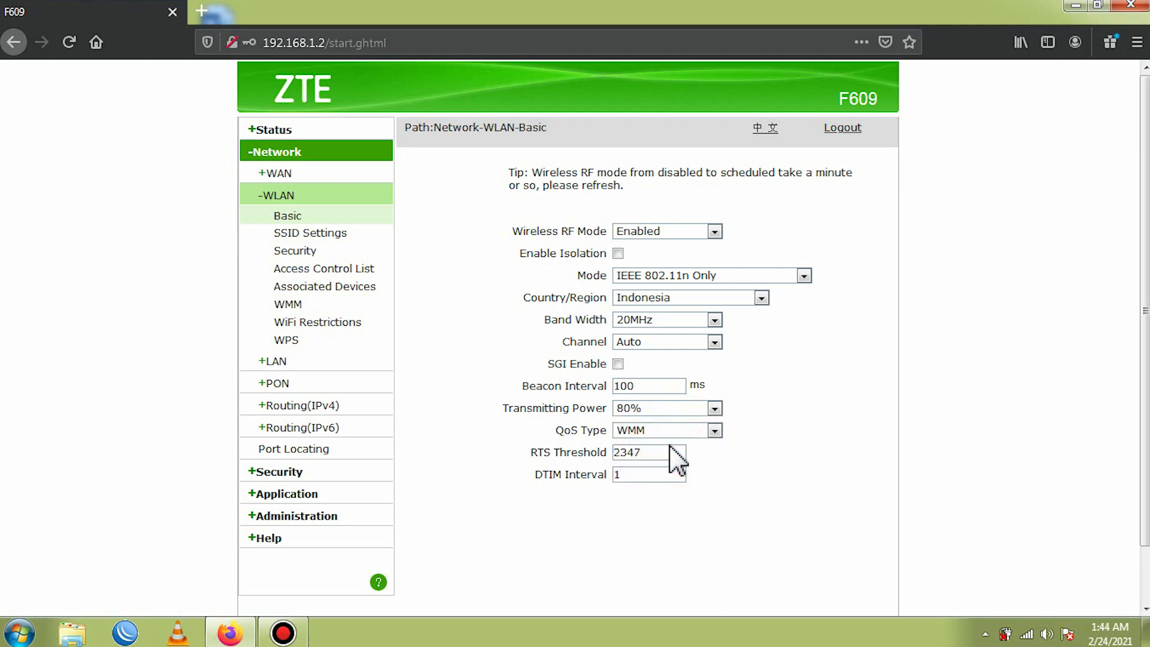
pyautogui.click(711, 431)
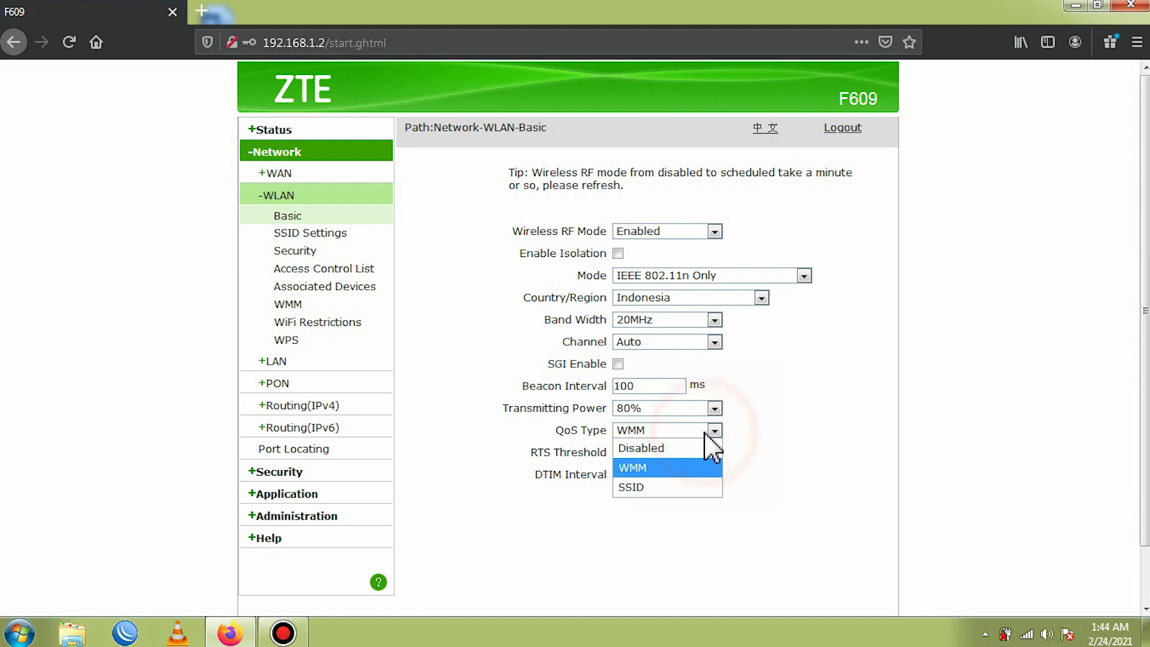
pyautogui.click(683, 488)
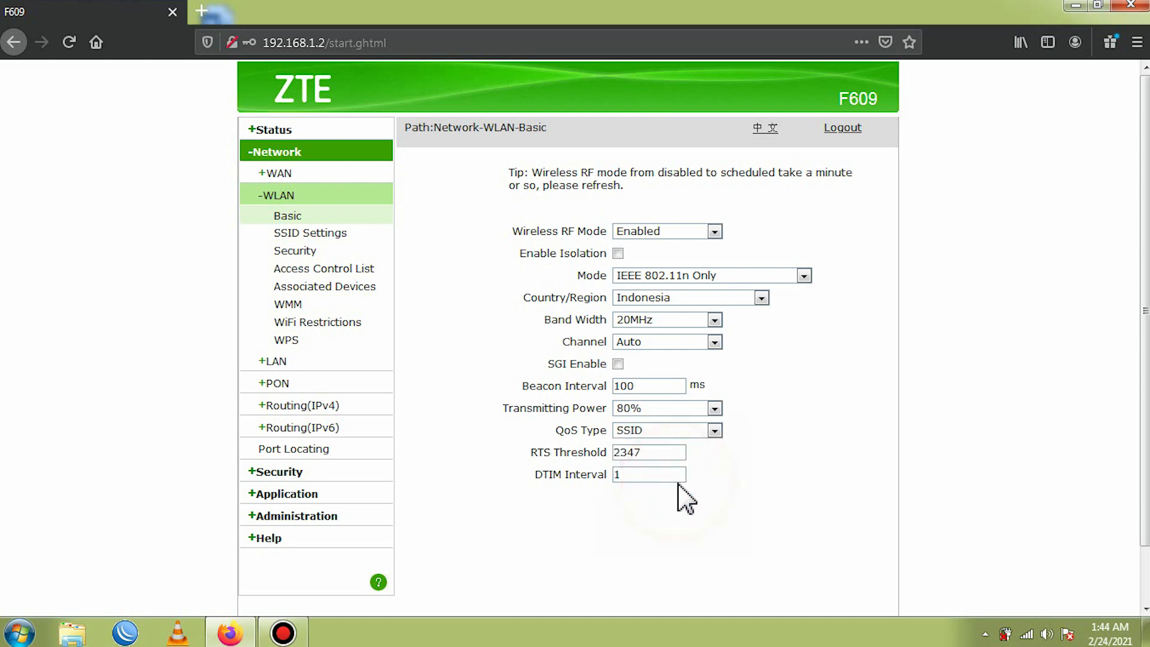
pyautogui.scroll(-2, 645, 420)
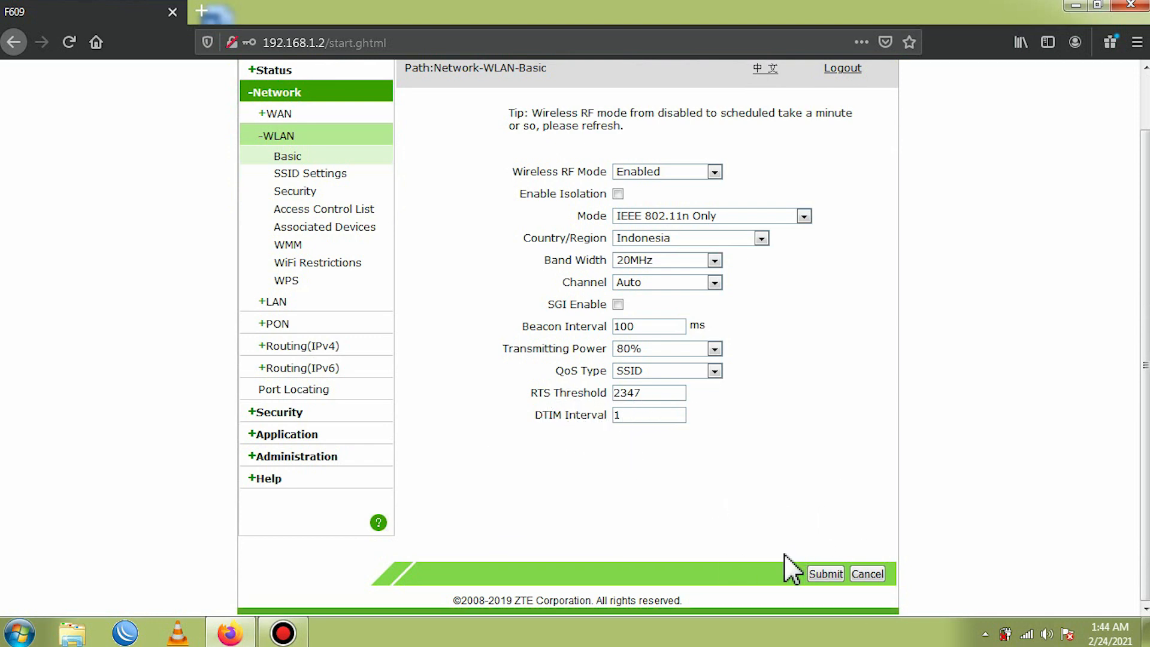
pyautogui.click(827, 575)
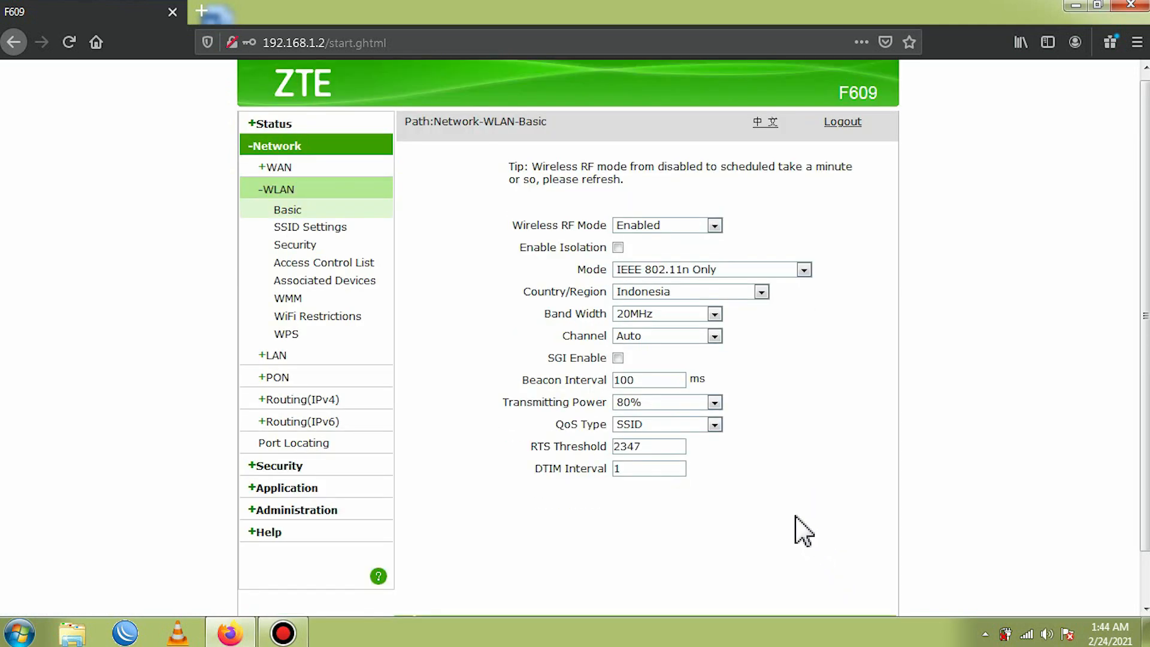
# - Go to WLAN > SSID Settings and open the Choose SSID list to view SSID1
pyautogui.click(319, 231)
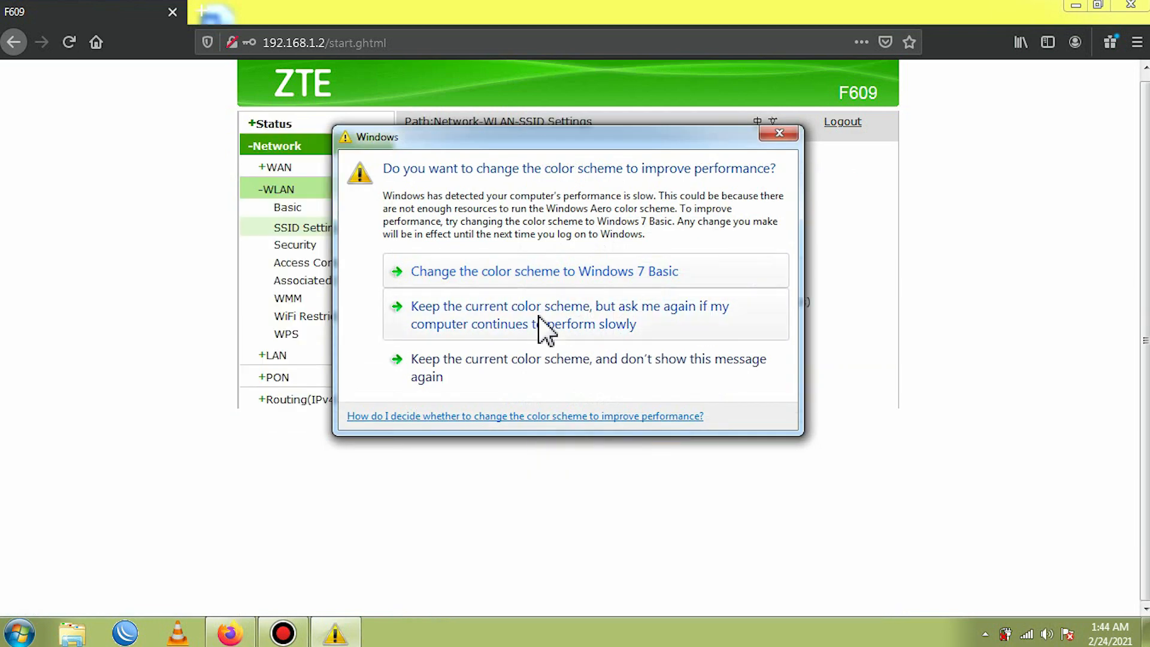
pyautogui.click(779, 133)
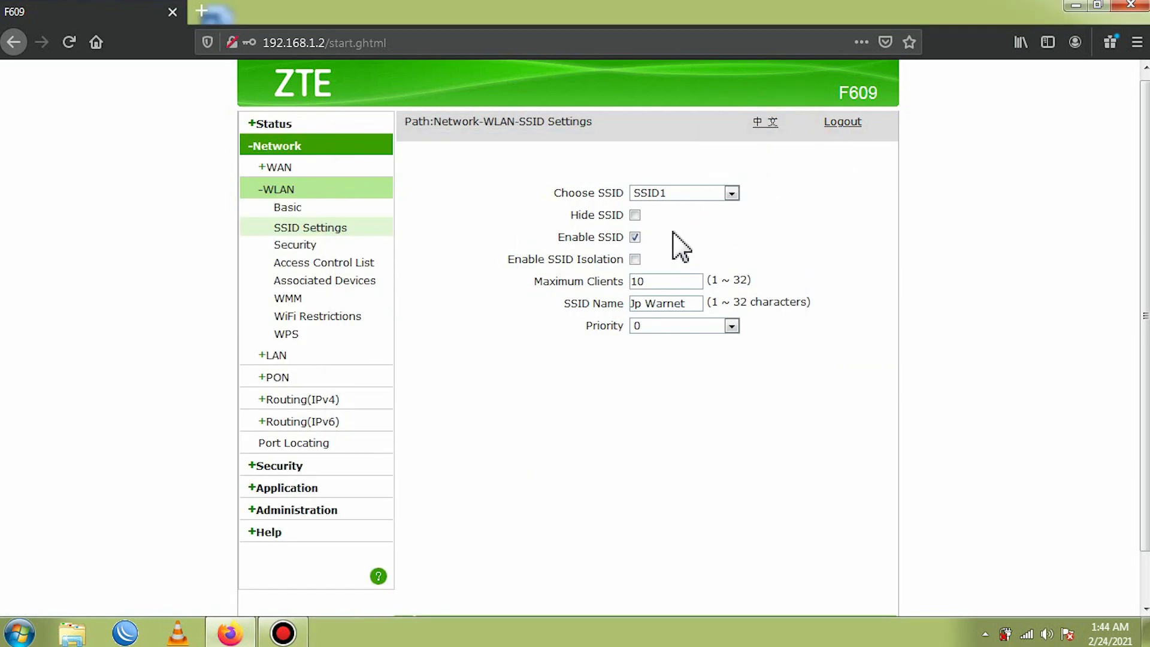
pyautogui.click(683, 191)
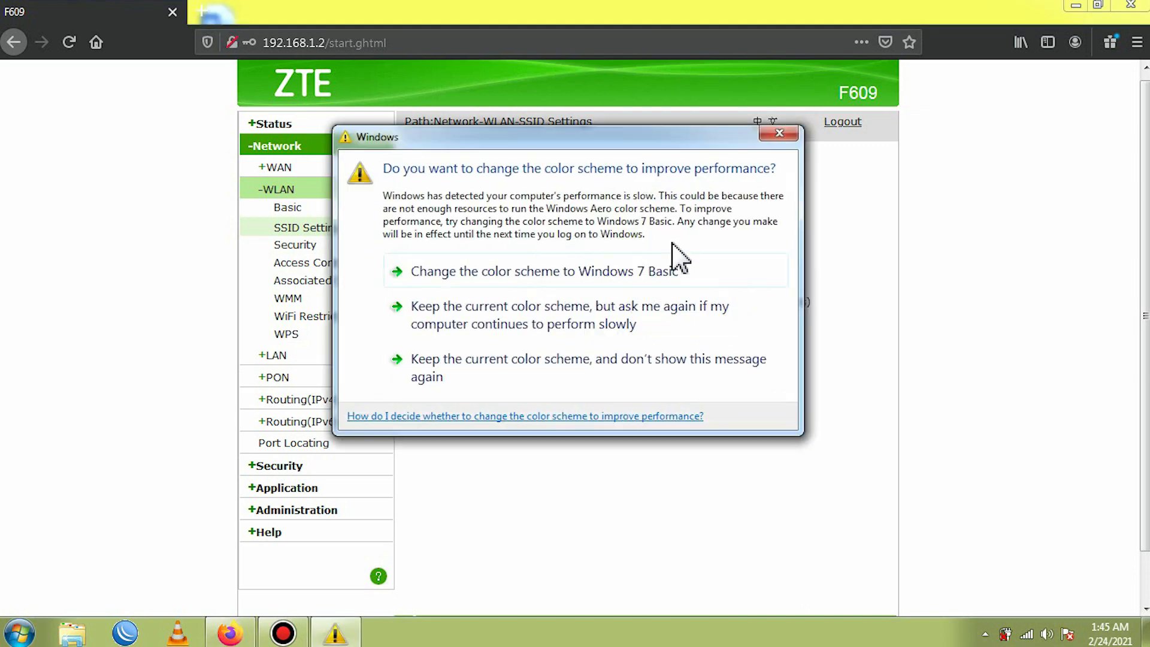
# - Close the Windows colour-scheme prompt covering SSID1's settings
pyautogui.click(779, 135)
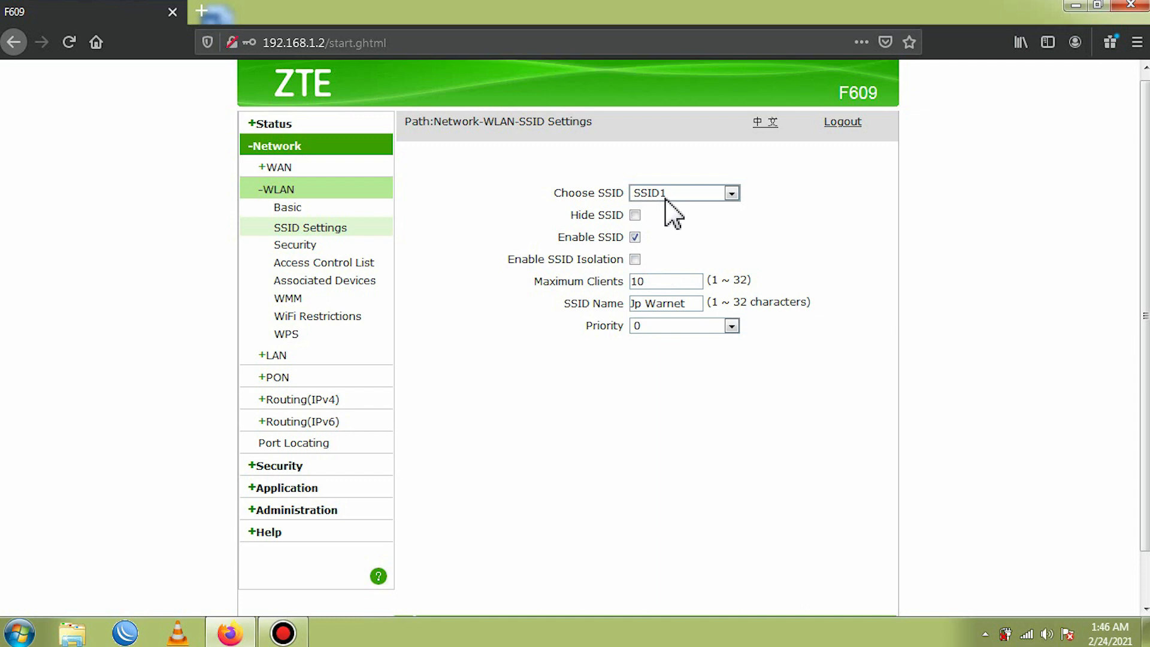
# - Change SSID1's Maximum Clients from 10 to 5, replacing an interim value of 3
pyautogui.moveTo(653, 281); pyautogui.dragTo(634, 282)
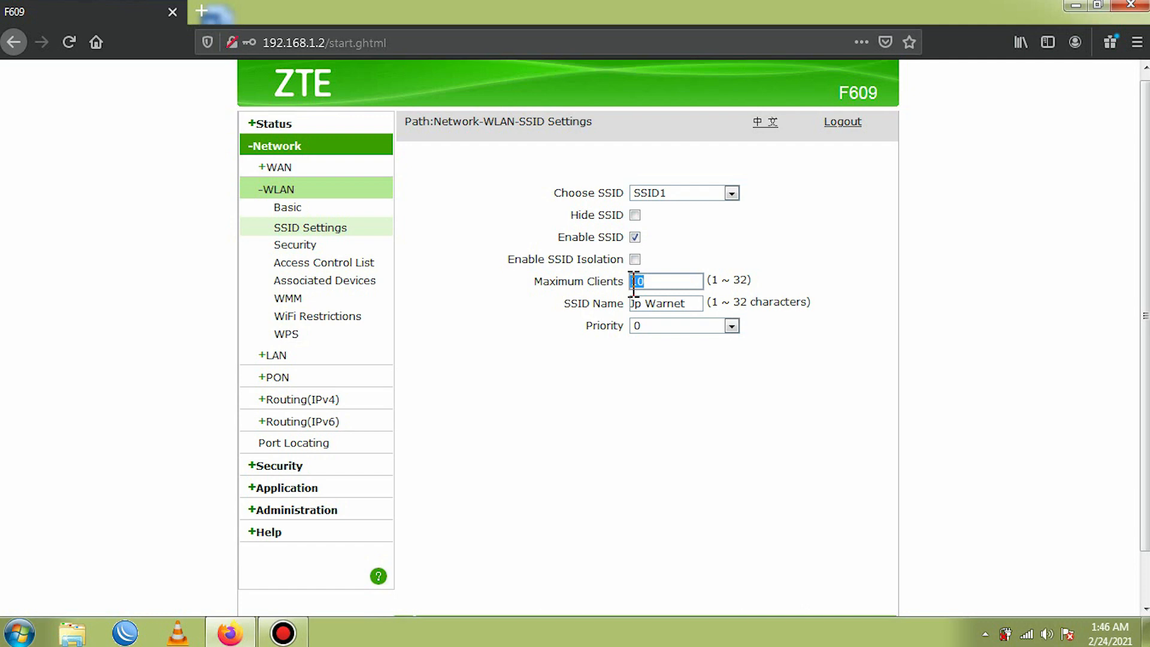
pyautogui.write('3')
pyautogui.doubleClick(633, 281)
pyautogui.write('5')
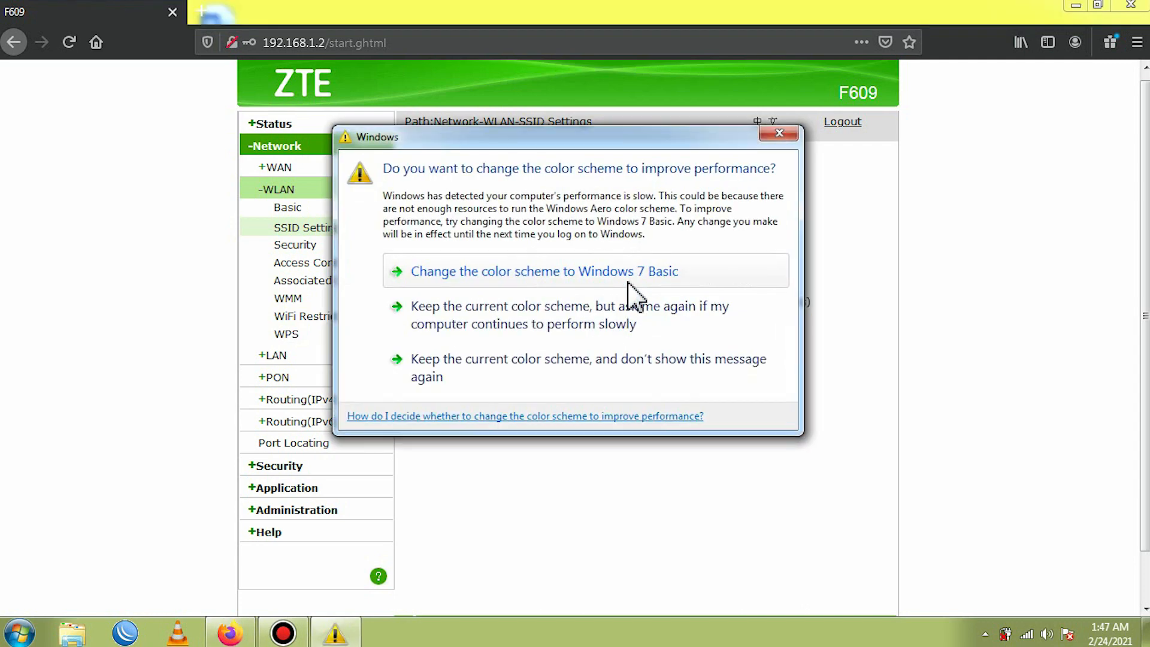
pyautogui.click(777, 134)
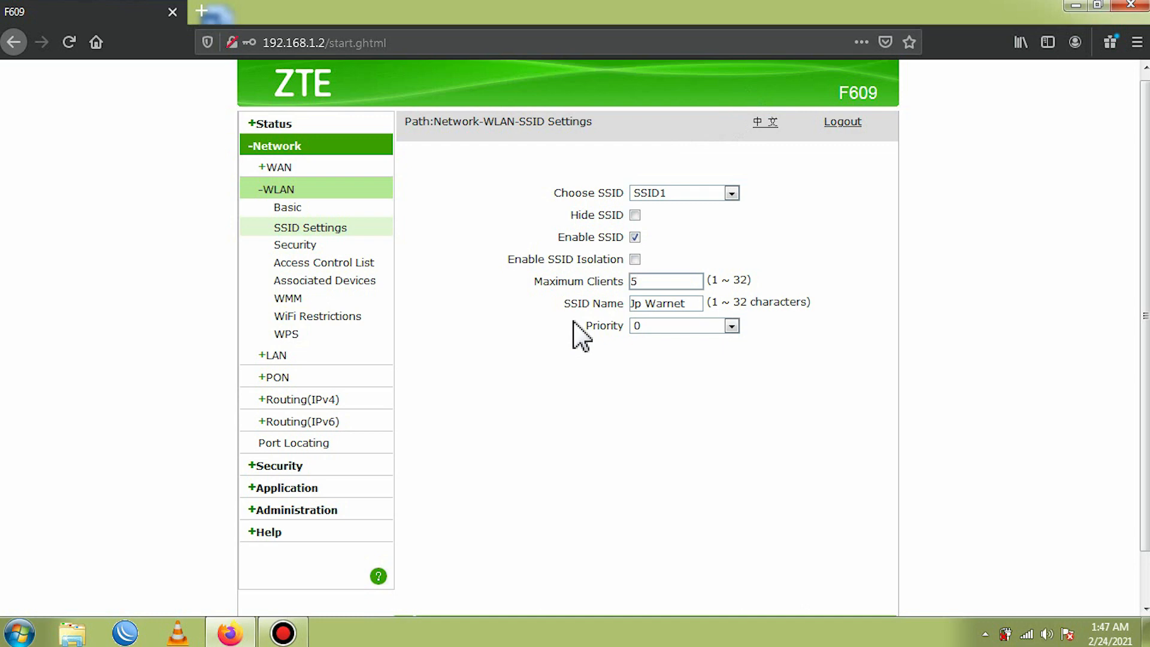
pyautogui.click(683, 326)
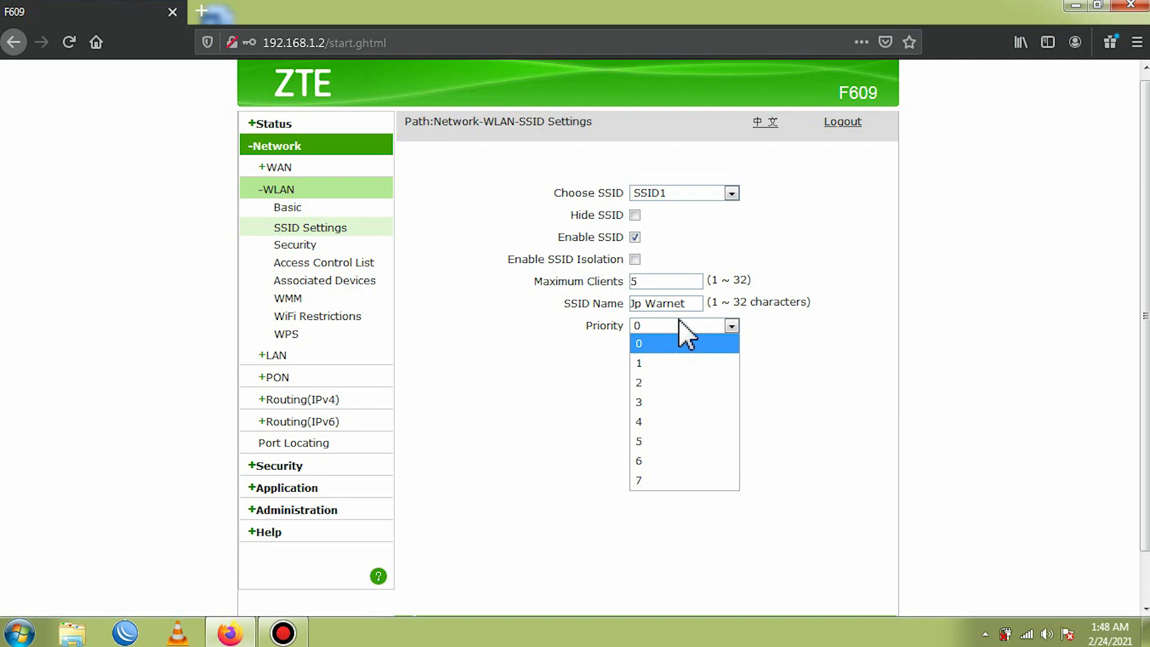
pyautogui.click(682, 349)
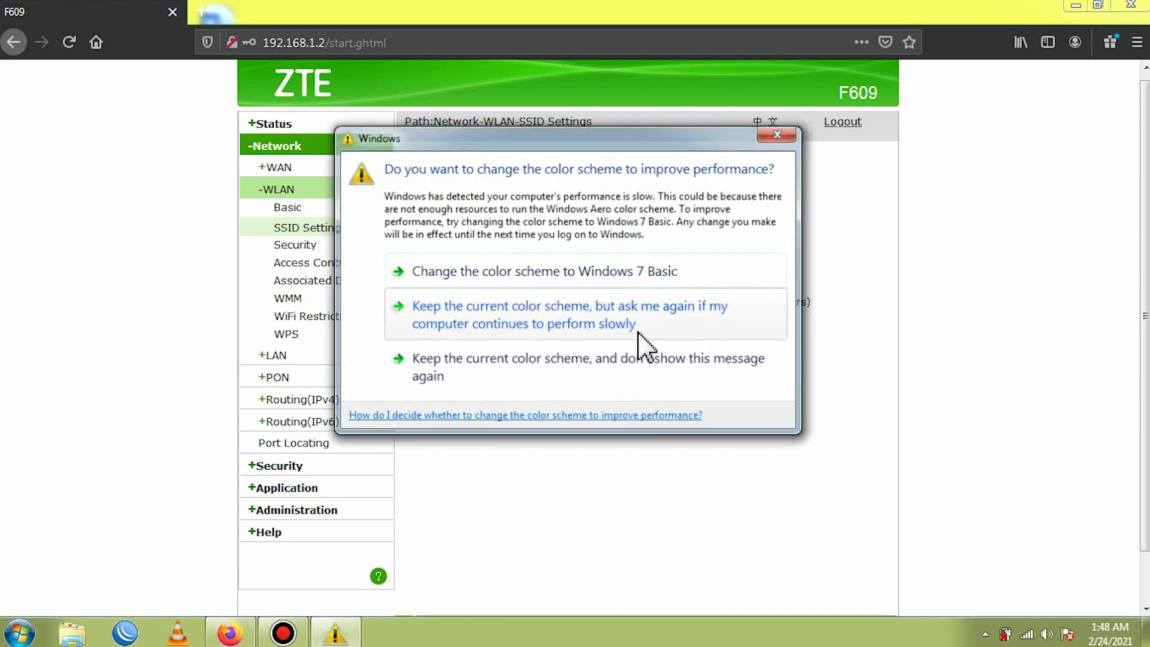
# - Choose 2 as SSID1's Priority, closing the recurring colour-scheme prompts
pyautogui.click(778, 135)
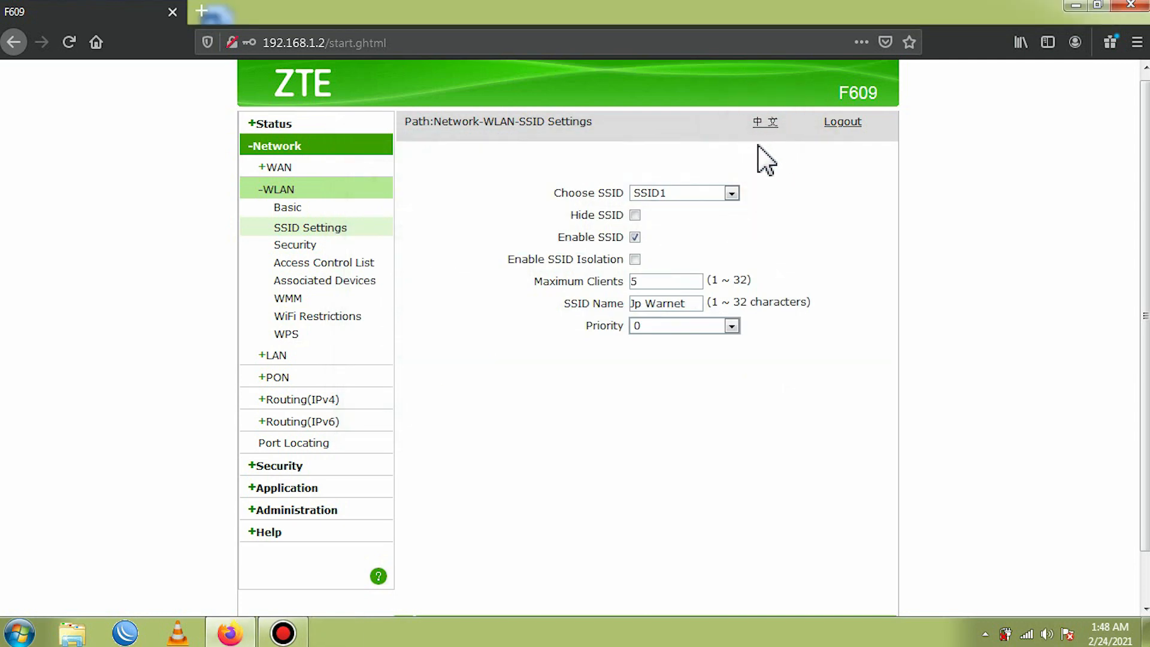
pyautogui.click(671, 327)
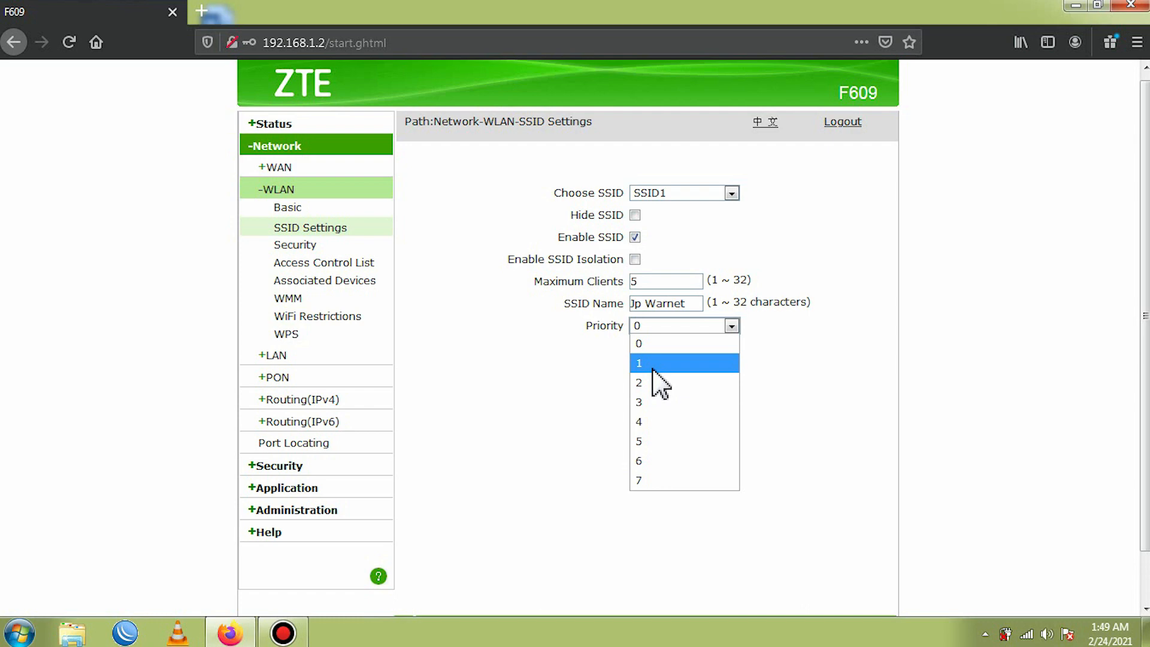
pyautogui.click(652, 384)
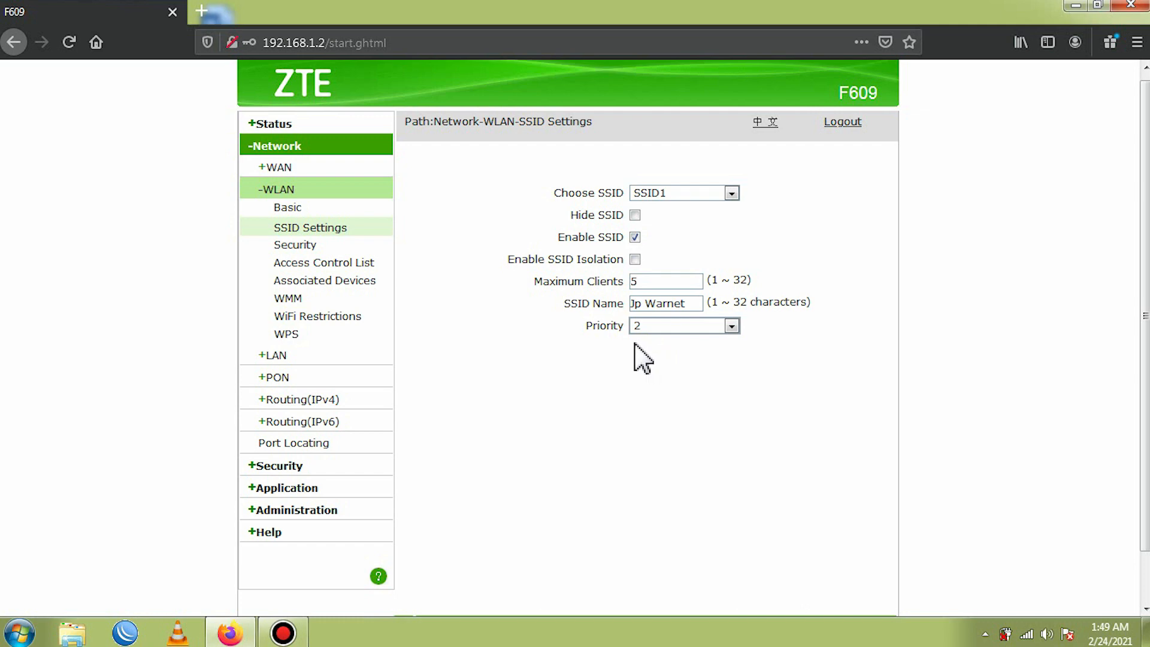
pyautogui.click(654, 325)
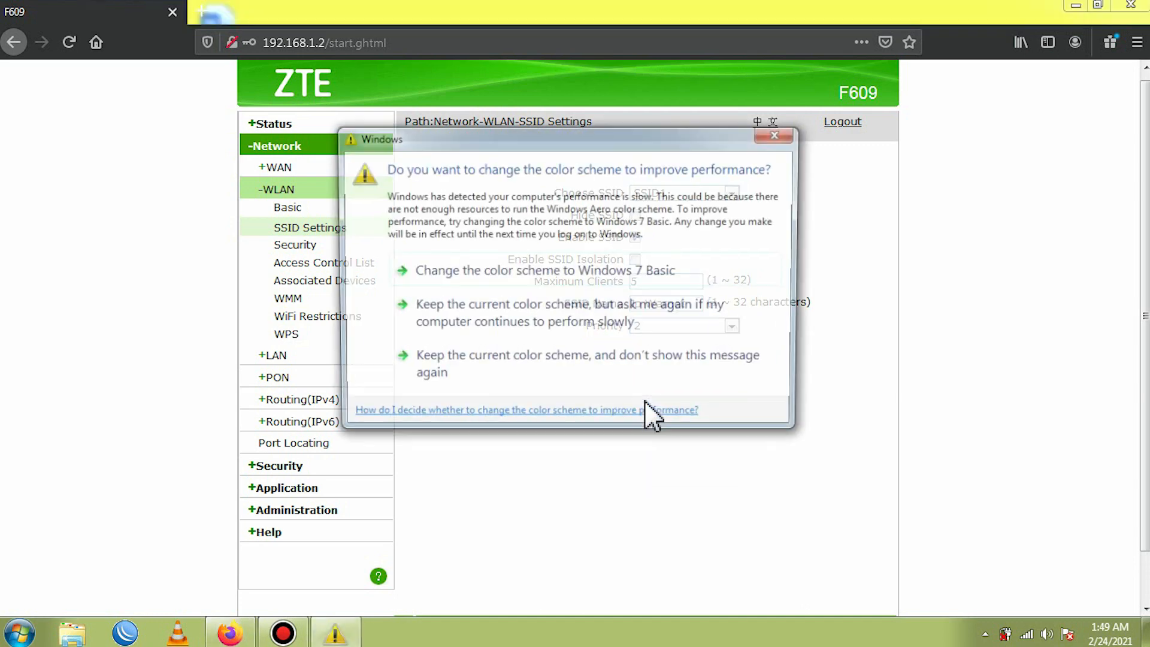
pyautogui.click(785, 139)
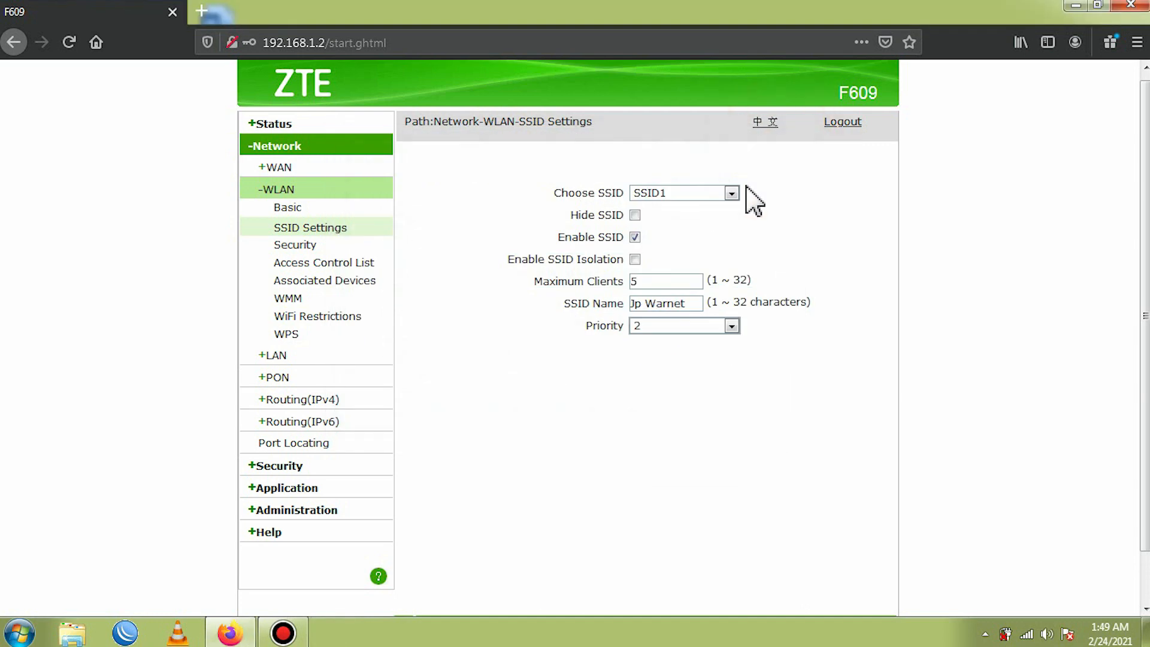
# - Acknowledge the session-timeout alert, log back in with the admin username and password, and open Network
pyautogui.click(679, 329)
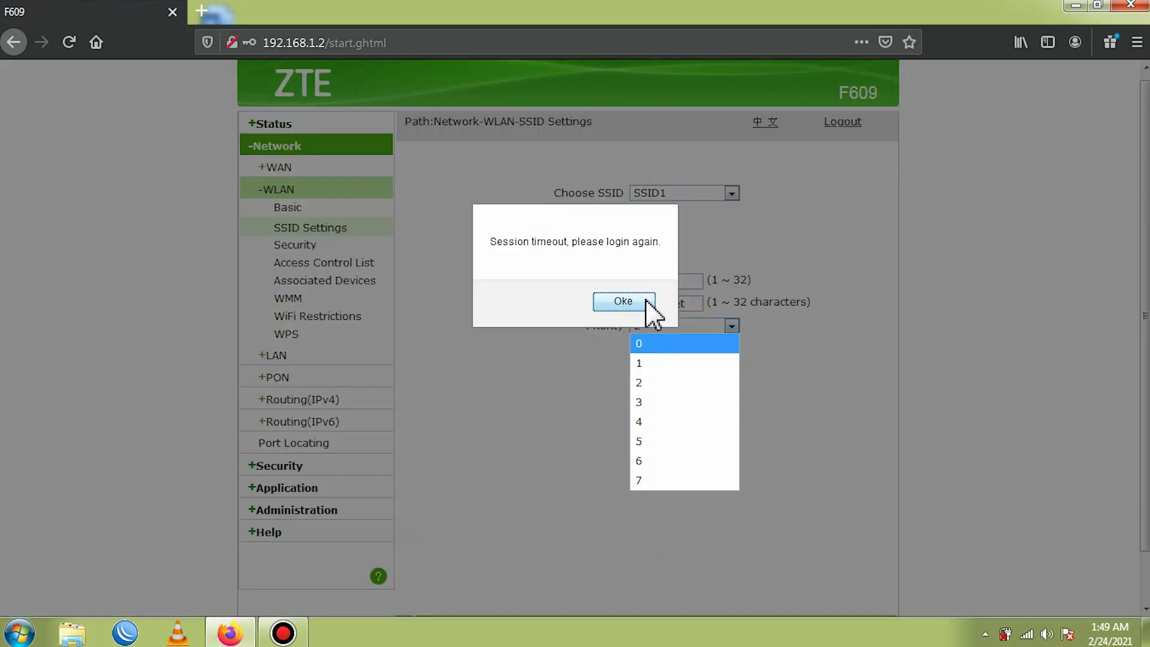
pyautogui.click(648, 302)
pyautogui.click(542, 229)
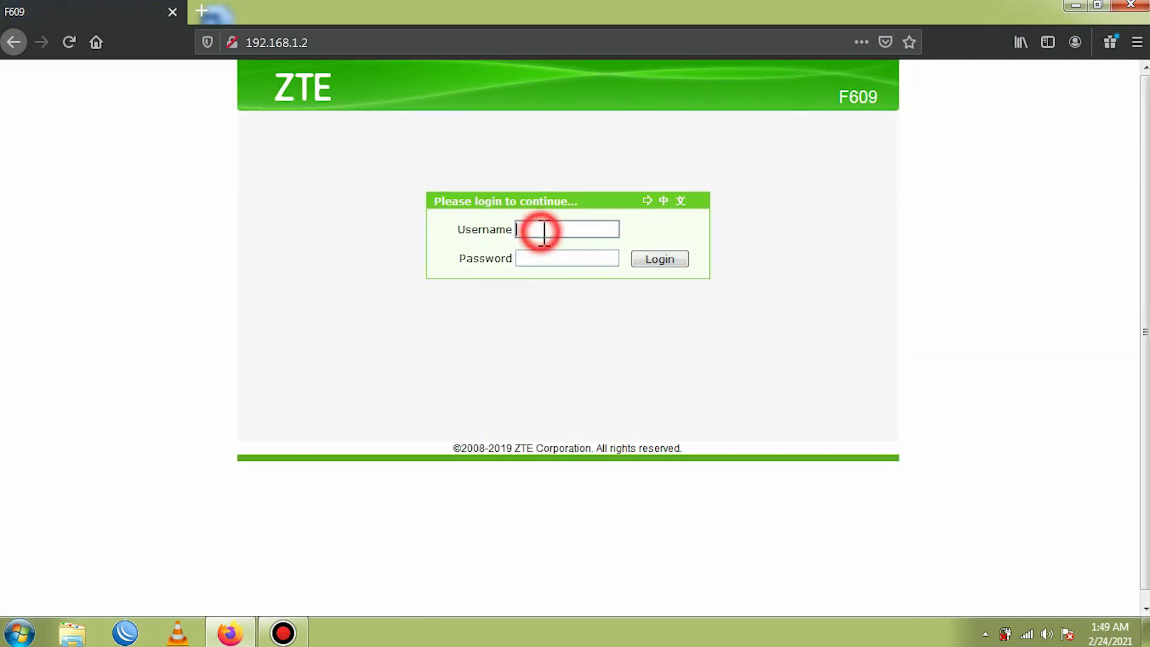
pyautogui.write('admin')
pyautogui.click(538, 259)
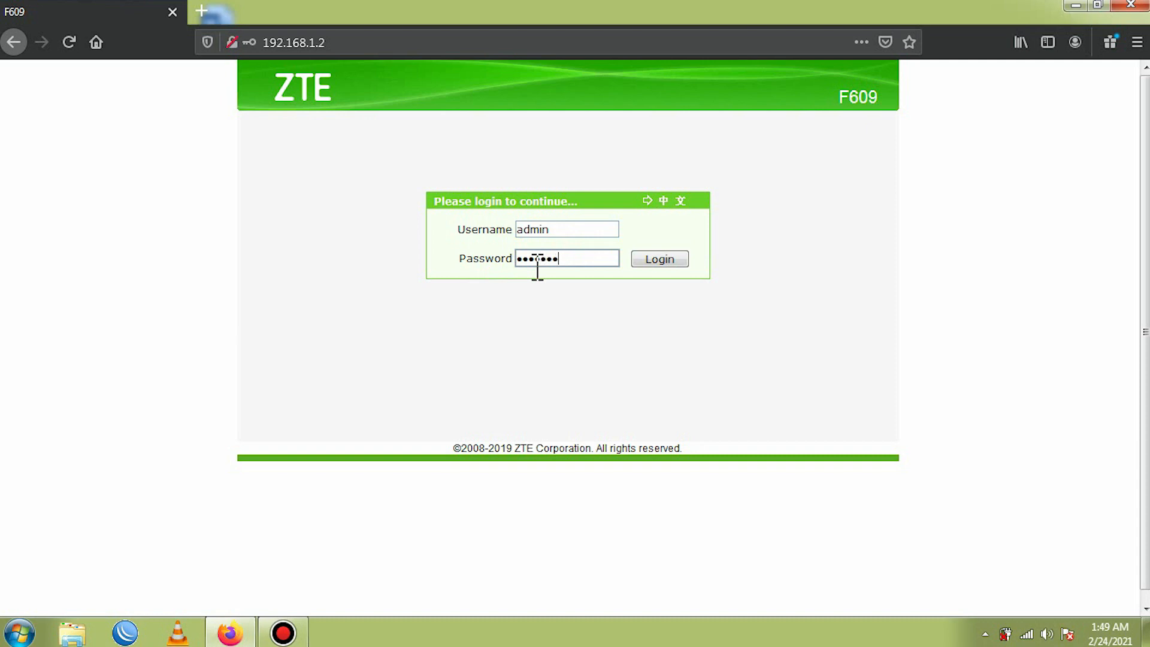
pyautogui.press('Return')
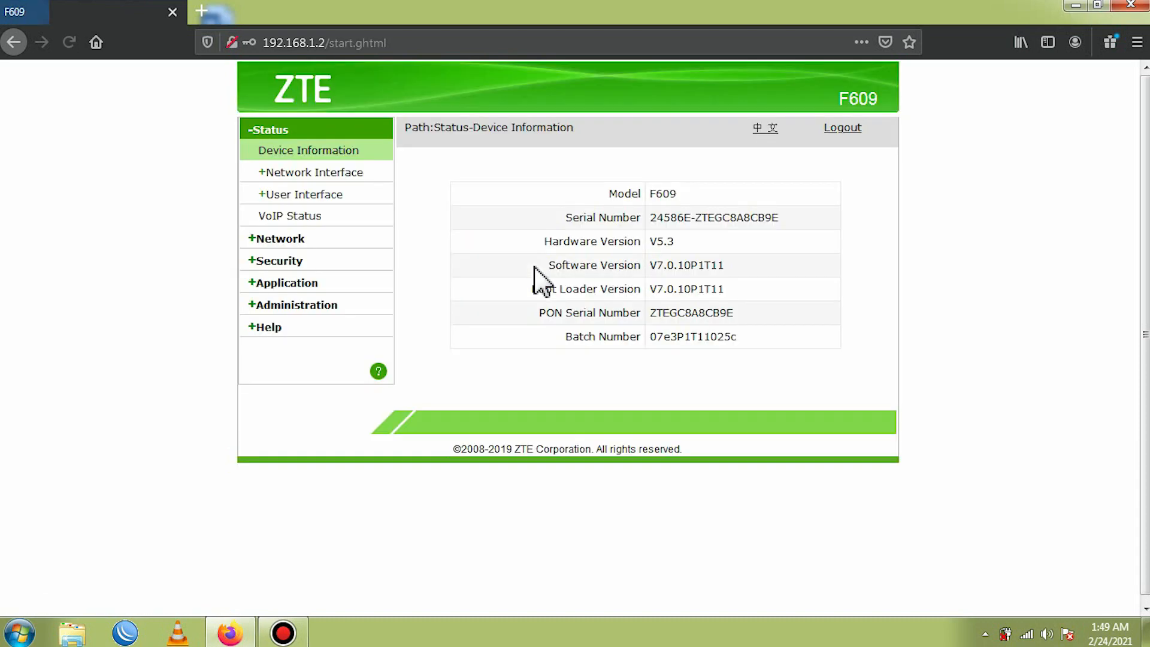
pyautogui.click(288, 238)
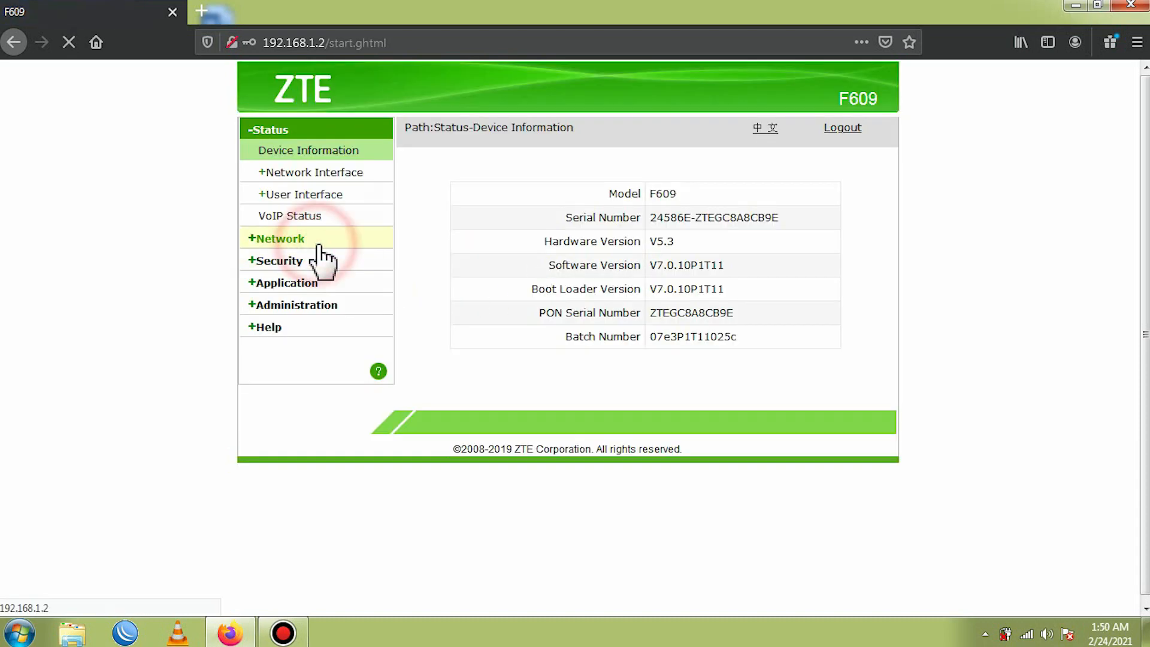
# - Go to WLAN > SSID Settings, where SSID1 shows 10 maximum clients and priority 0
pyautogui.click(304, 331)
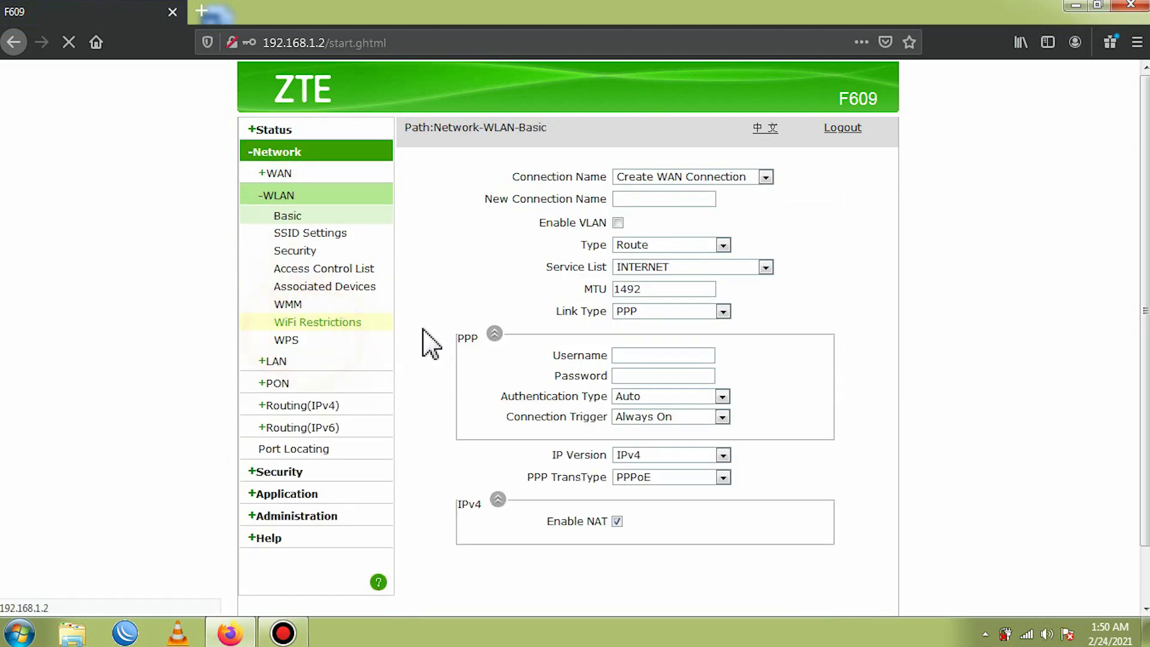
pyautogui.click(298, 236)
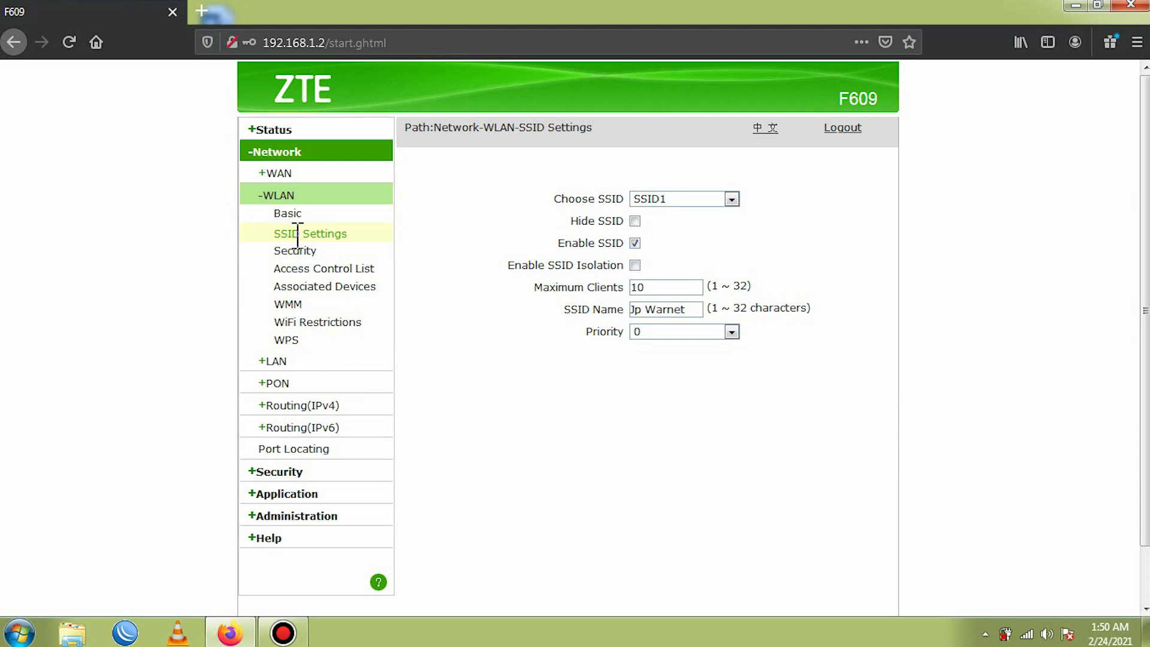
# - Set SSID1's priority to 5 and close the Windows colour-scheme dialog
pyautogui.click(652, 332)
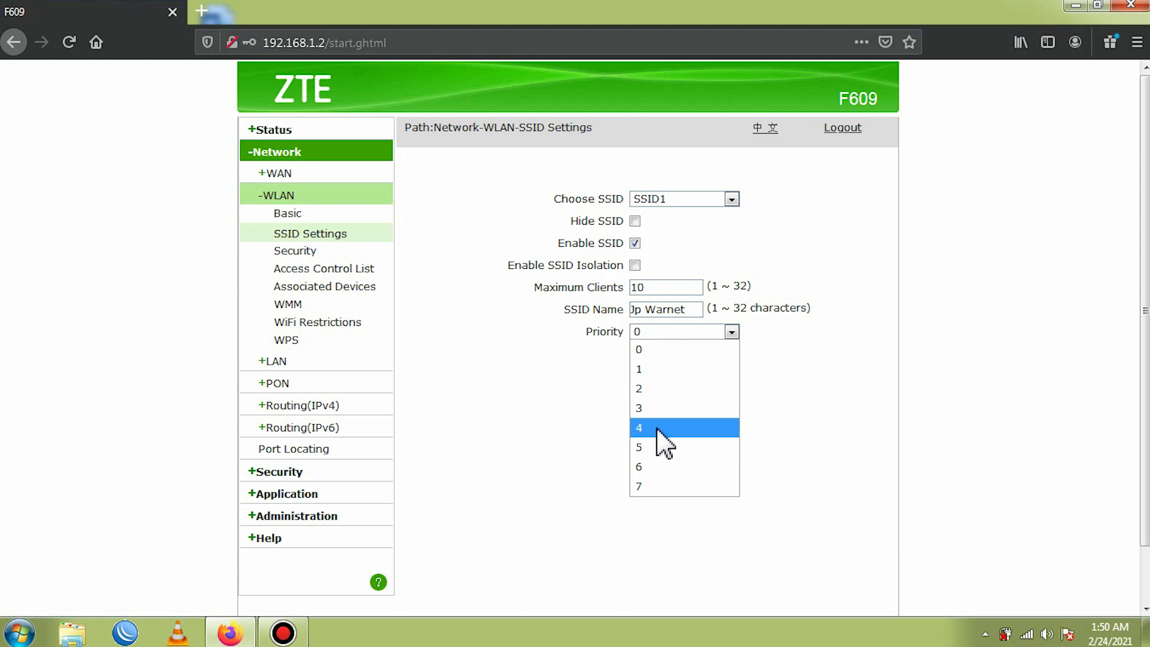
pyautogui.click(661, 447)
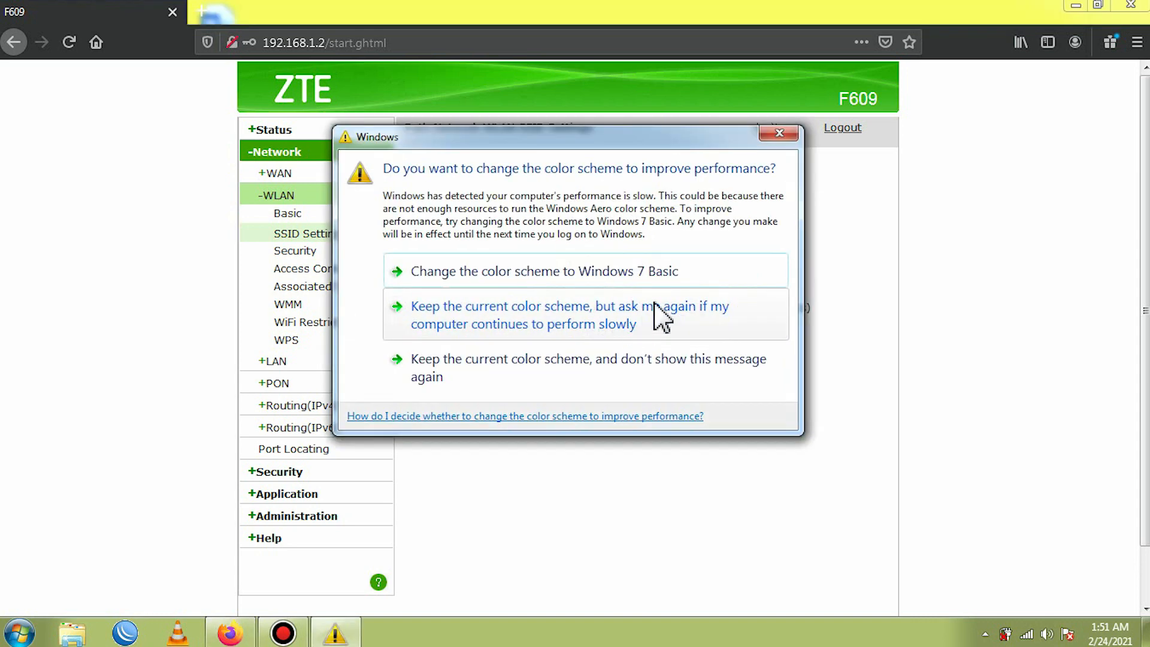
pyautogui.click(779, 134)
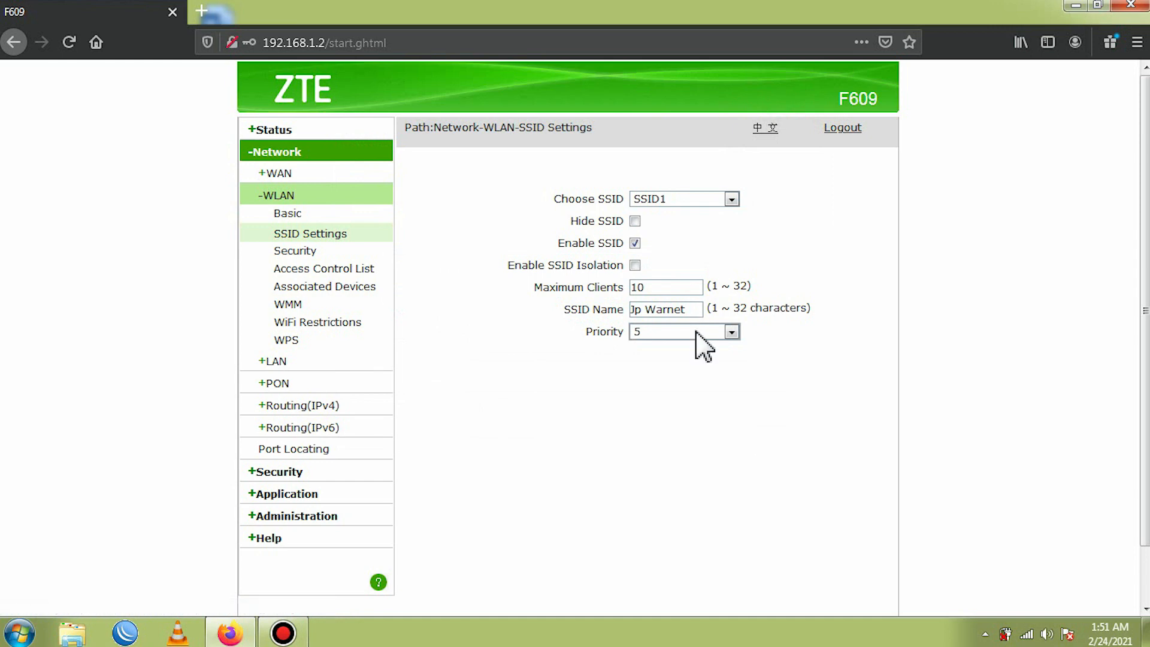
# - Check the priority and SSID lists without changes, keeping SSID1 selected at priority 5
pyautogui.click(705, 347)
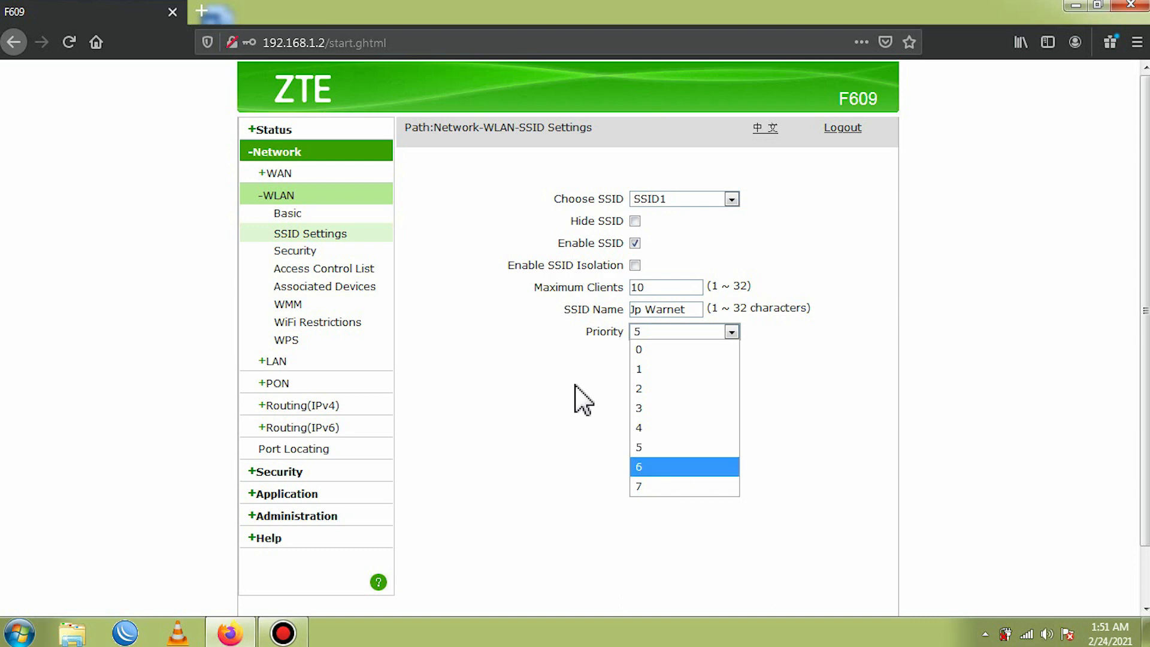
pyautogui.click(601, 365)
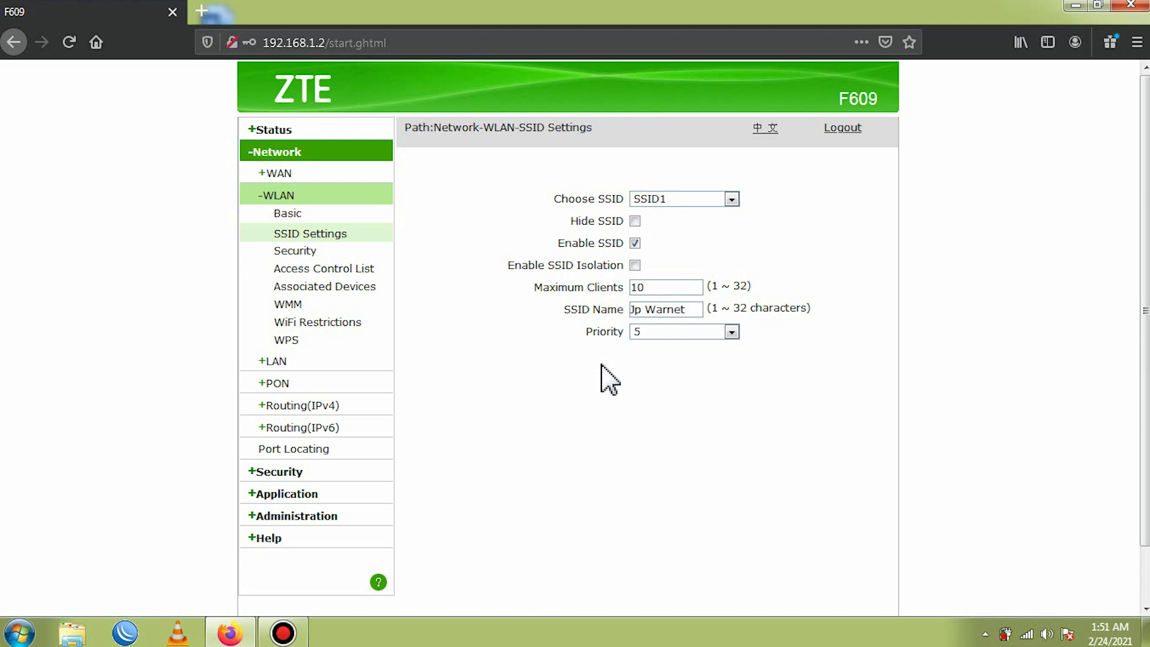
pyautogui.click(730, 200)
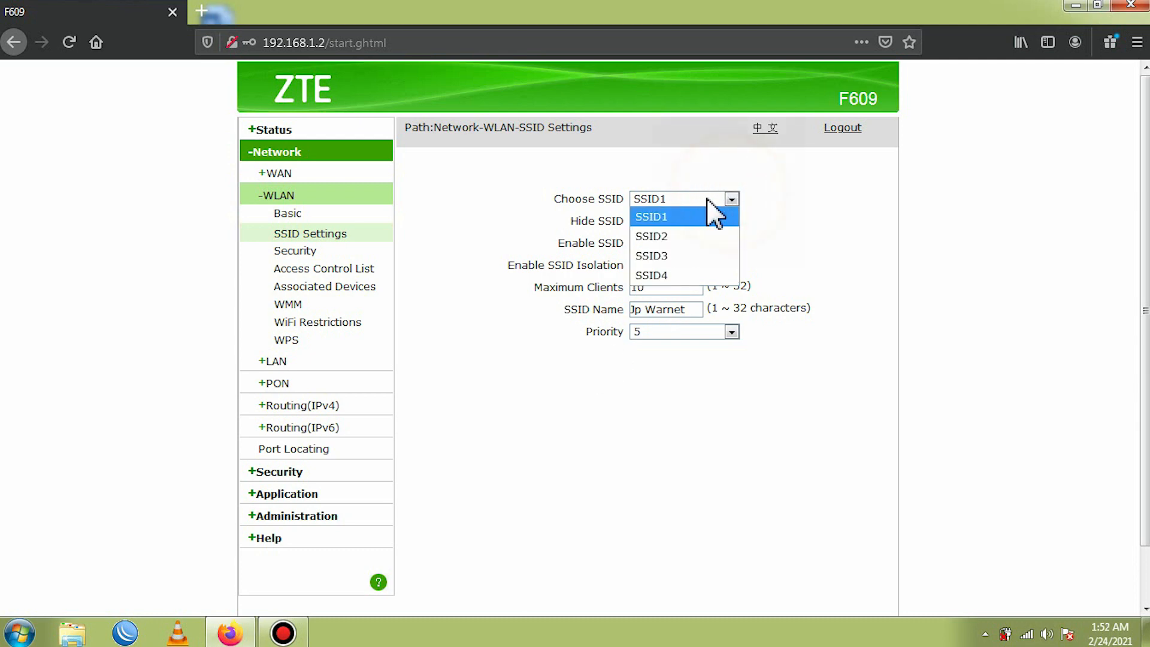
pyautogui.click(683, 223)
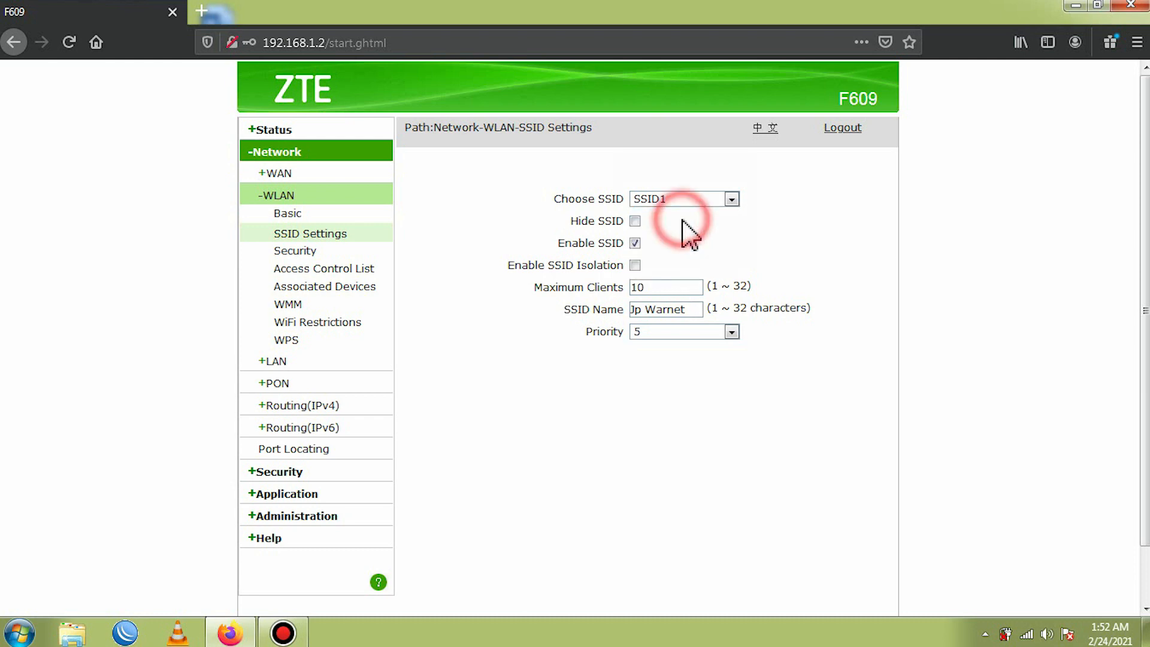
# - Change SSID1's priority to 0 and submit it with 10 maximum clients
pyautogui.click(668, 332)
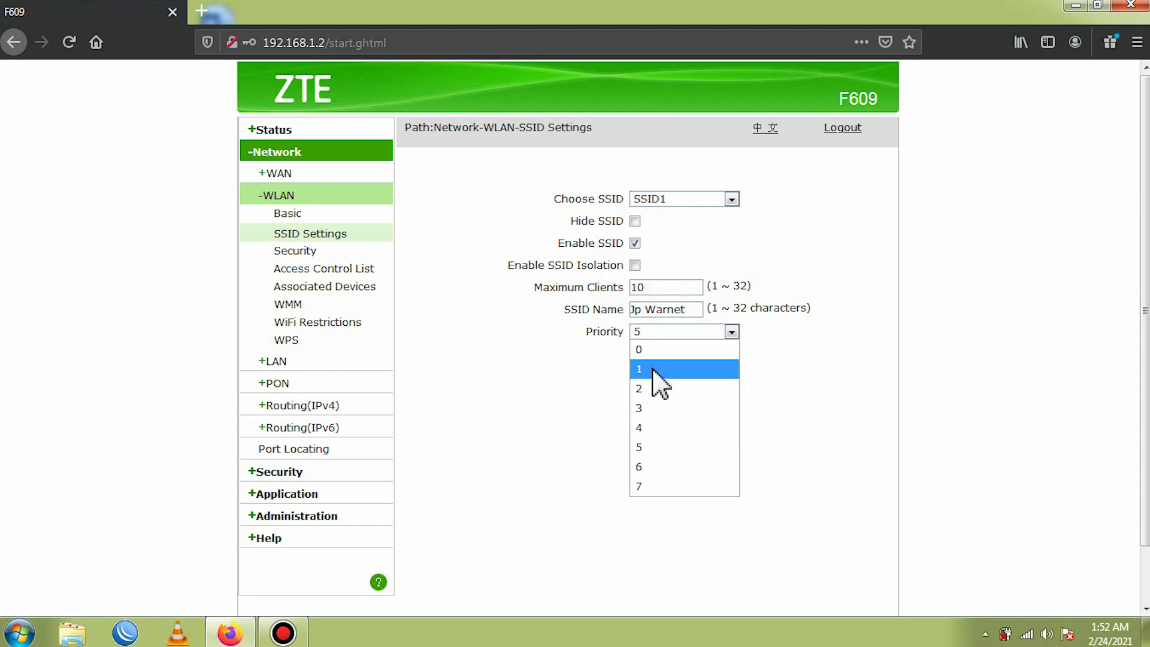
pyautogui.click(656, 351)
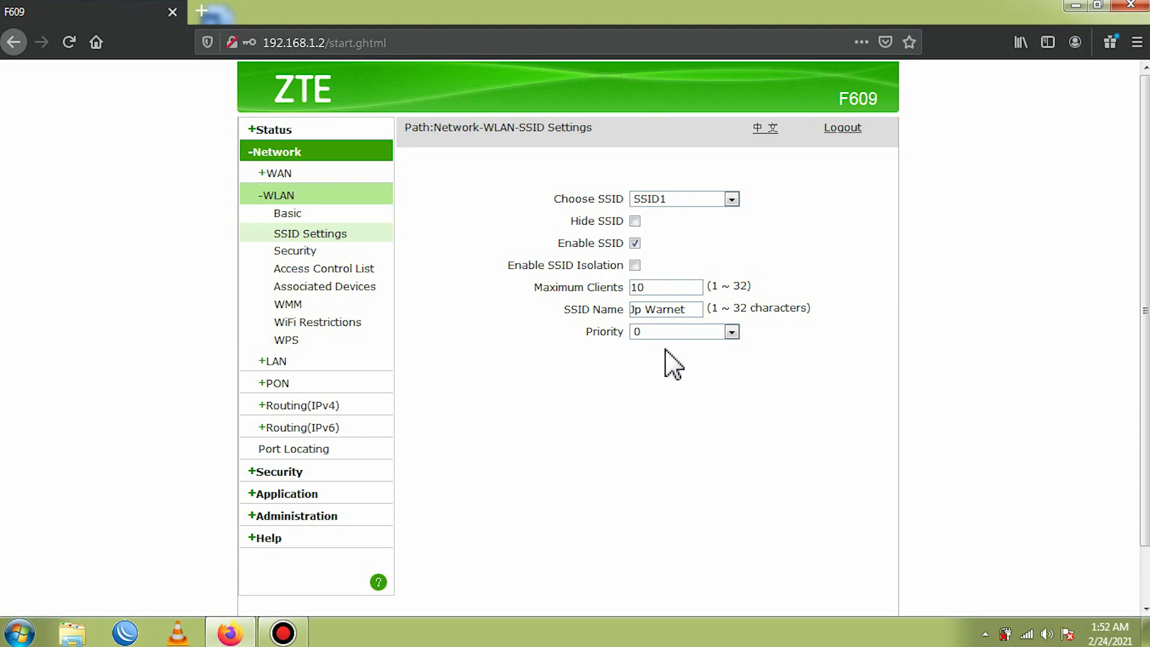
pyautogui.scroll(-2, 669, 362)
pyautogui.click(820, 574)
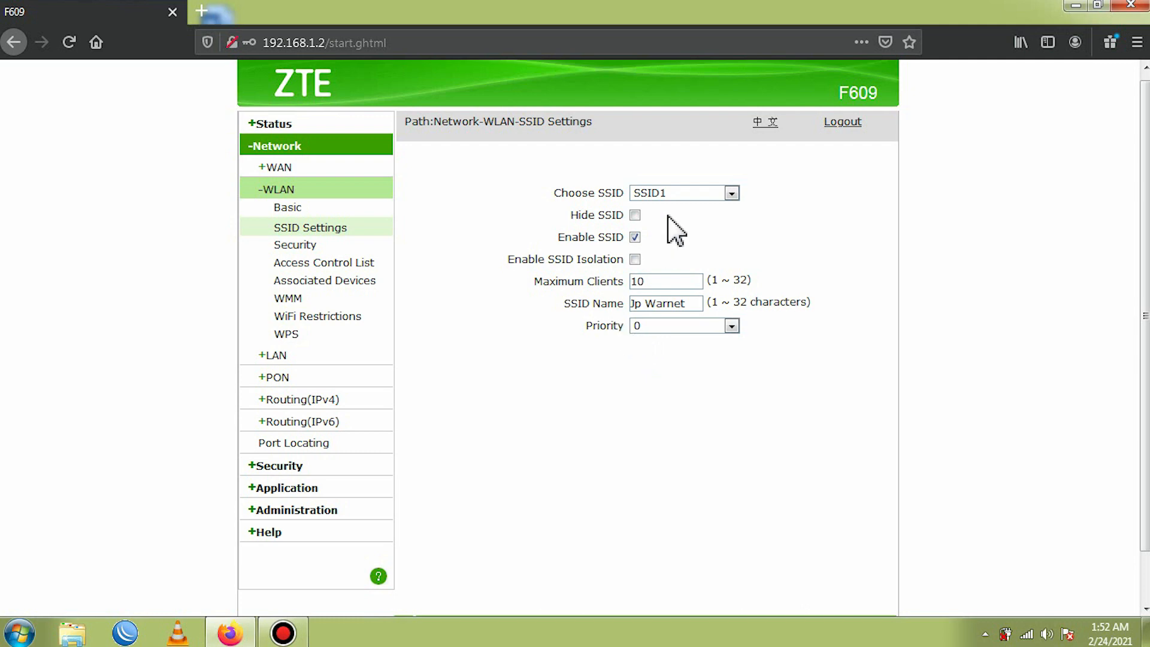
# - Switch to SSID2, enable it, and view the available wireless networks
pyautogui.click(681, 193)
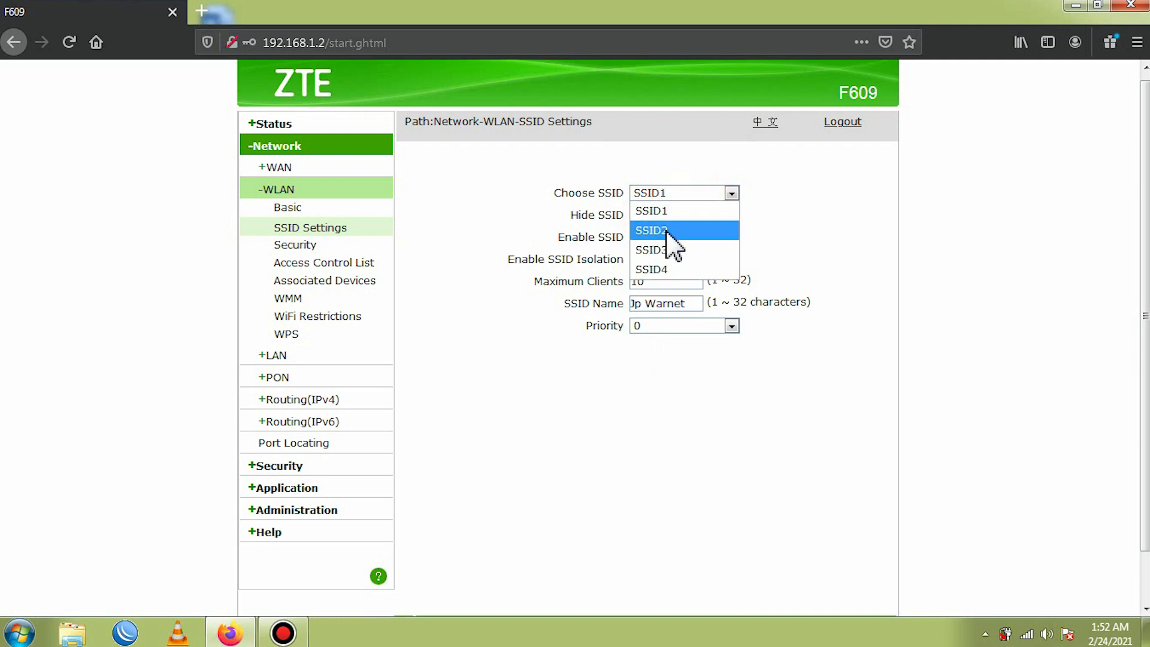
pyautogui.click(667, 232)
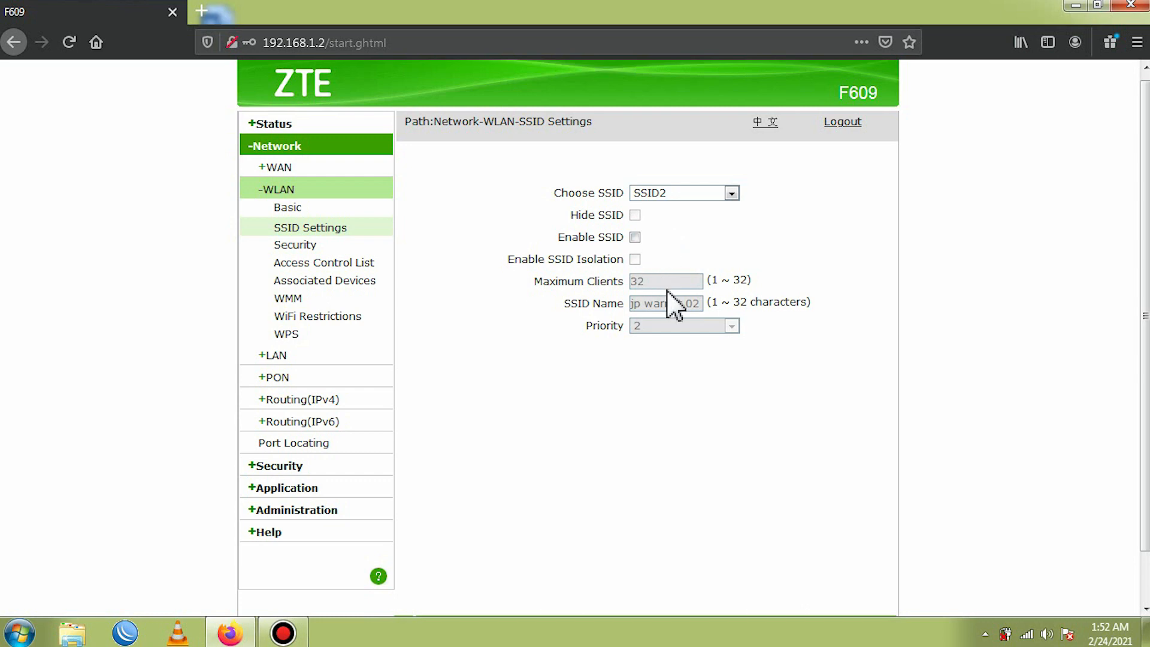
pyautogui.click(635, 238)
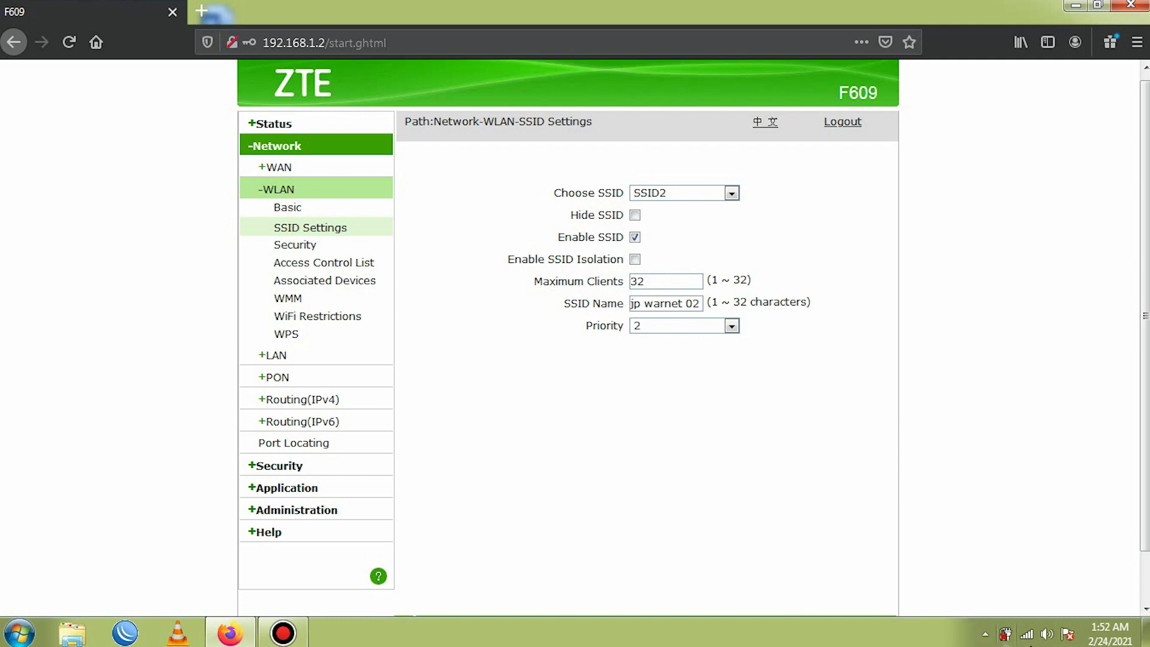
pyautogui.click(1027, 634)
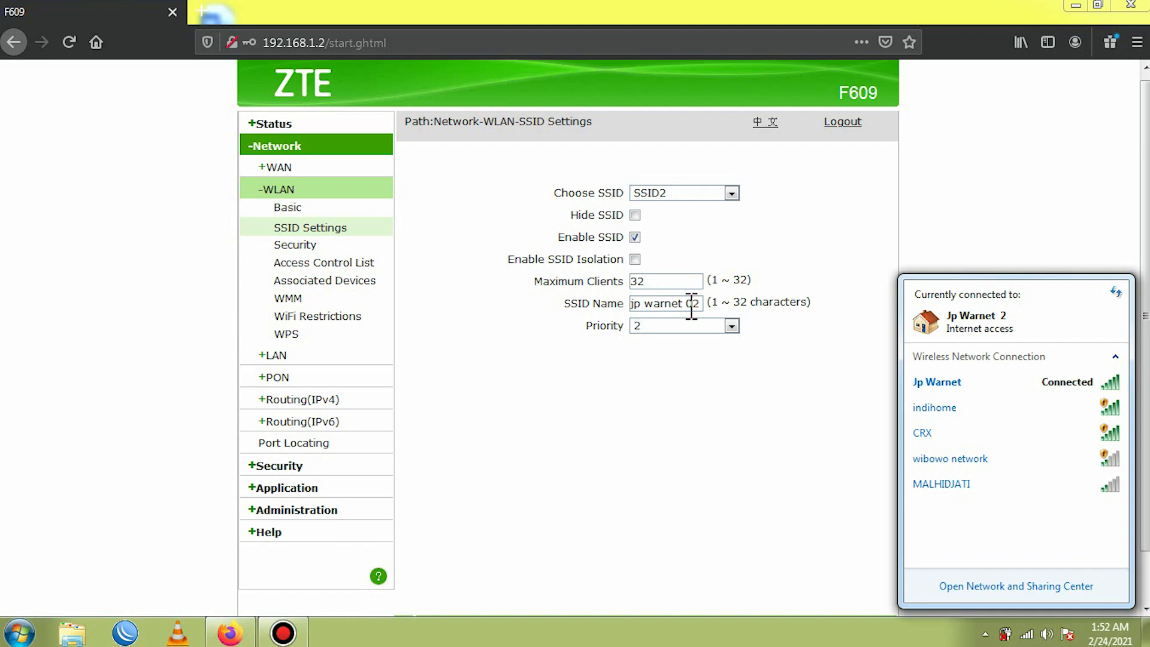
# - Change SSID2's maximum clients from 32 to 5, set priority 2, and submit
pyautogui.click(650, 282)
pyautogui.moveTo(650, 282); pyautogui.dragTo(631, 288)
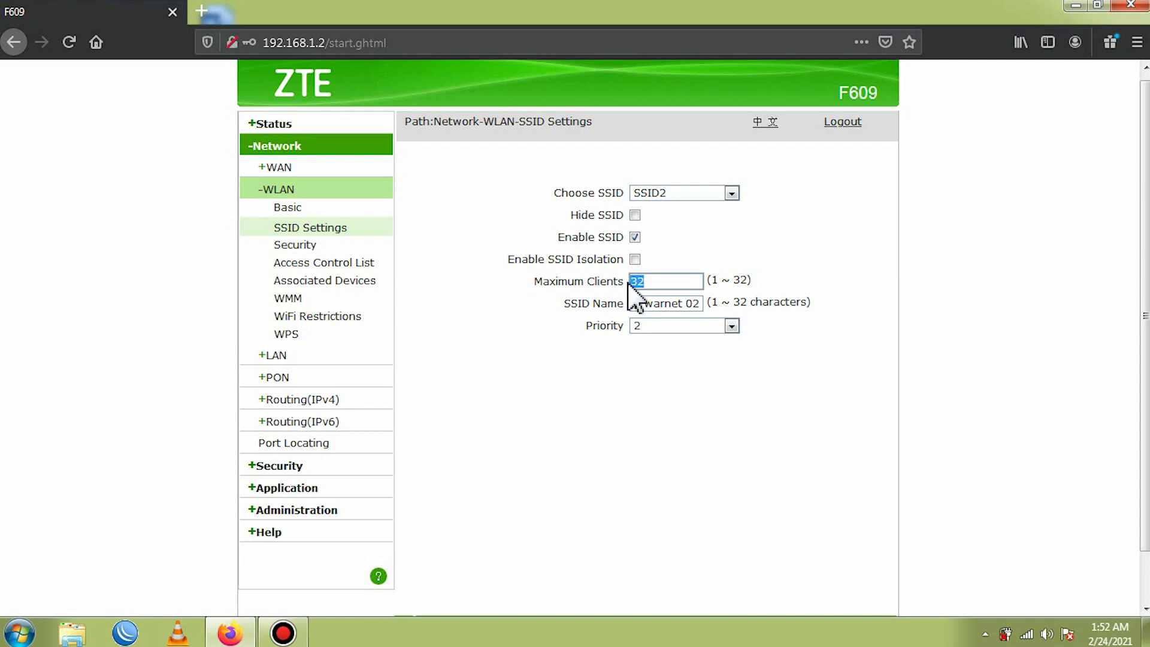
pyautogui.write('5')
pyautogui.click(657, 327)
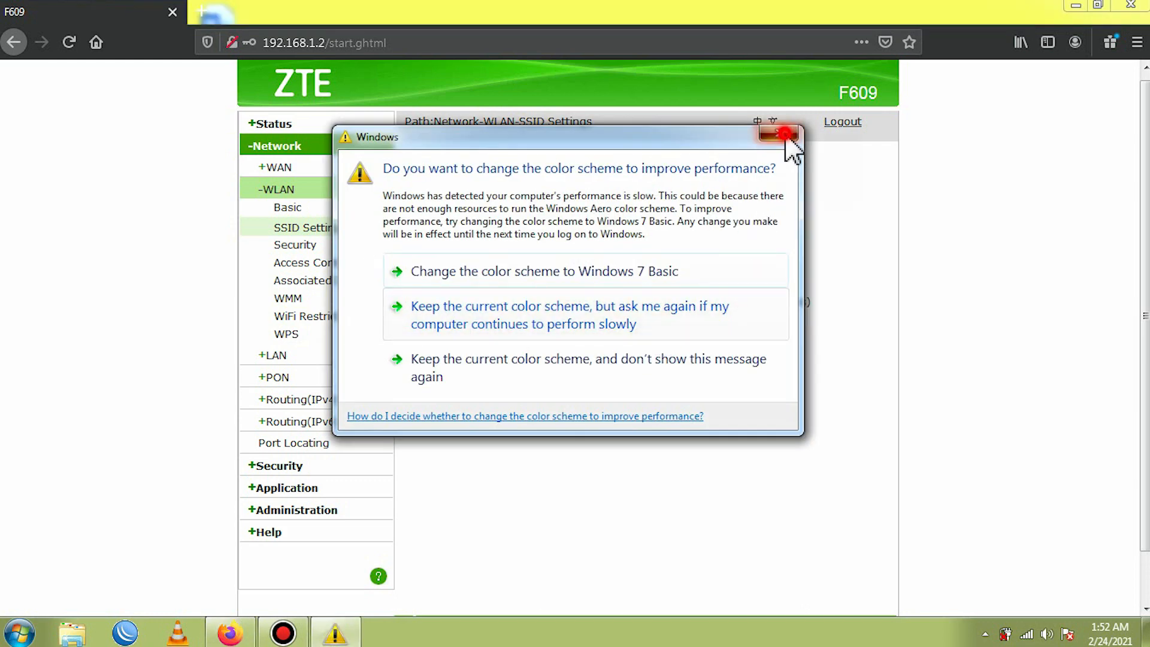
pyautogui.click(785, 139)
pyautogui.click(683, 327)
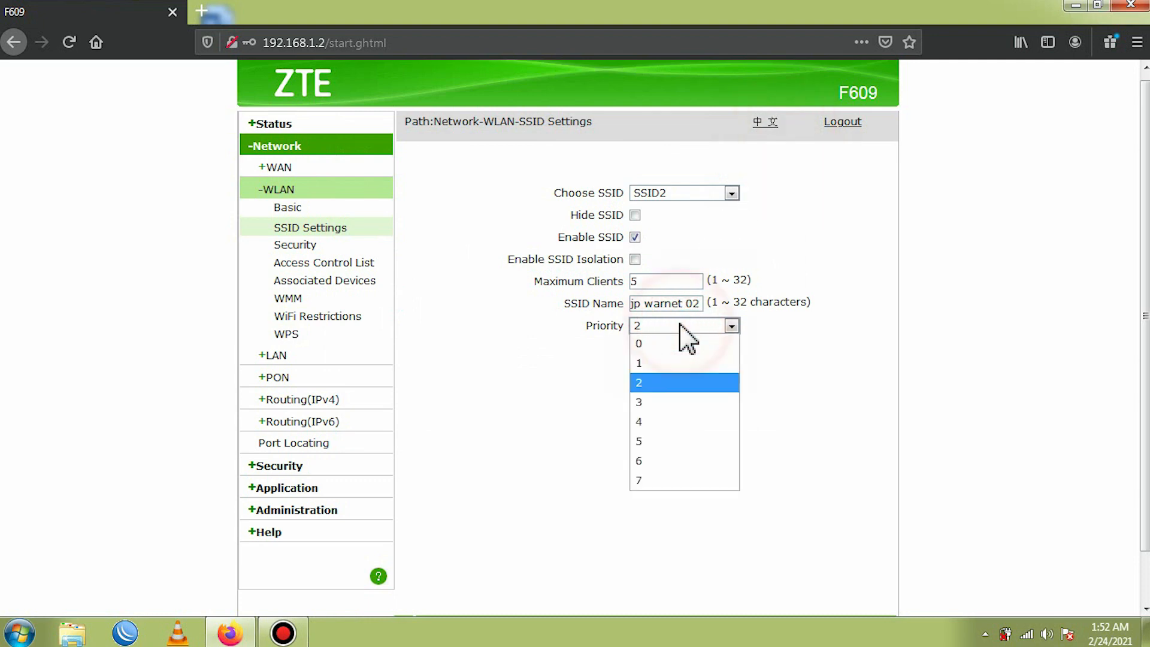
pyautogui.click(657, 376)
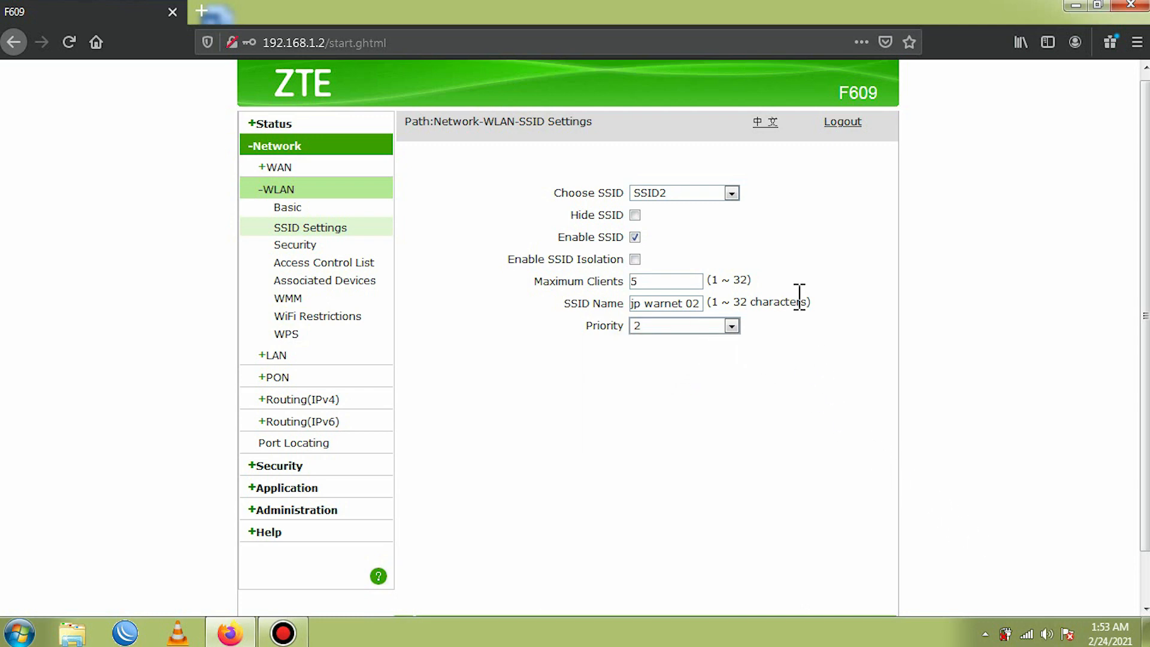
pyautogui.scroll(-2, 802, 305)
pyautogui.click(826, 573)
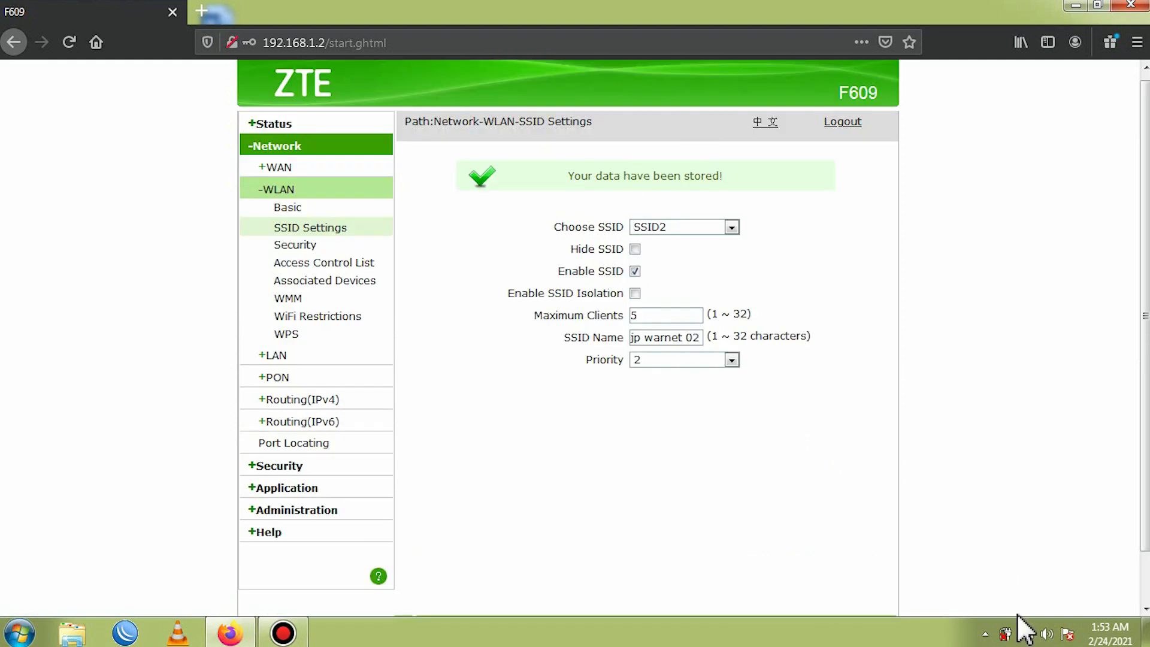
pyautogui.click(1027, 634)
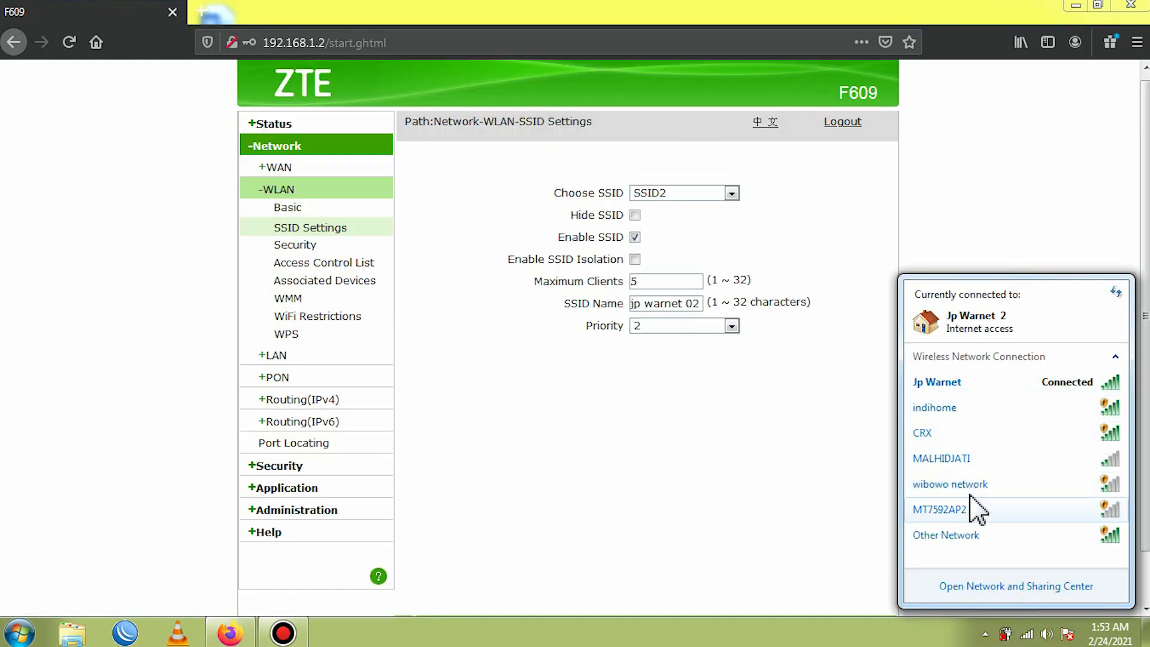
# - Refresh the wireless network list and expand the jp warnet 02 entry
pyautogui.click(1122, 299)
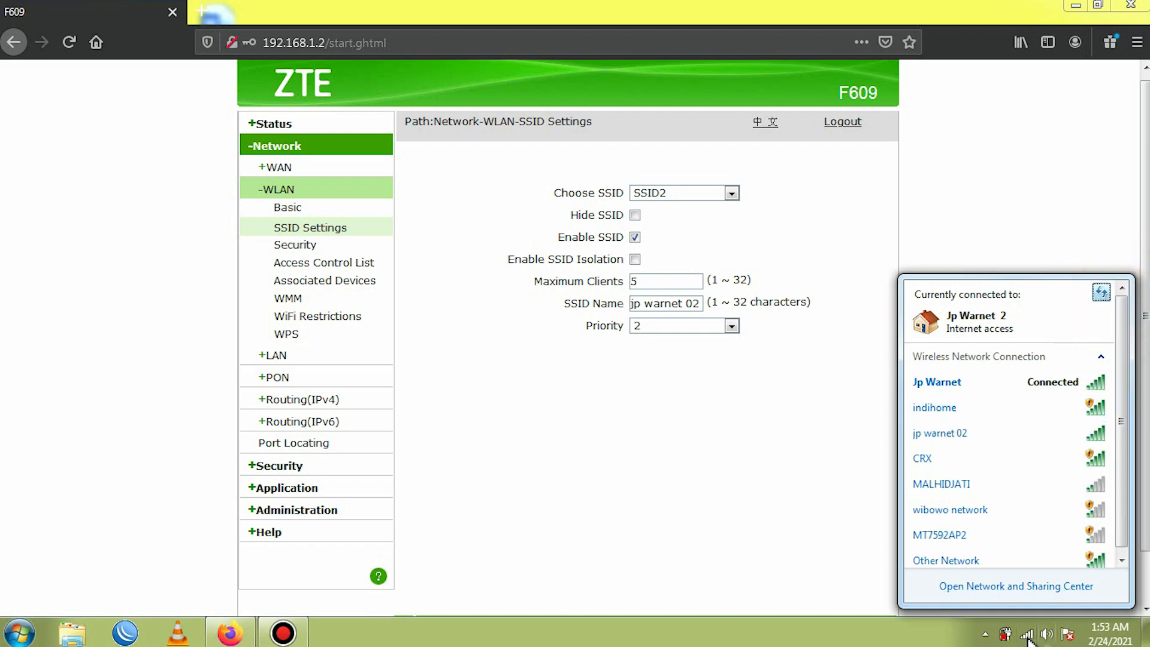
pyautogui.moveTo(954, 440)
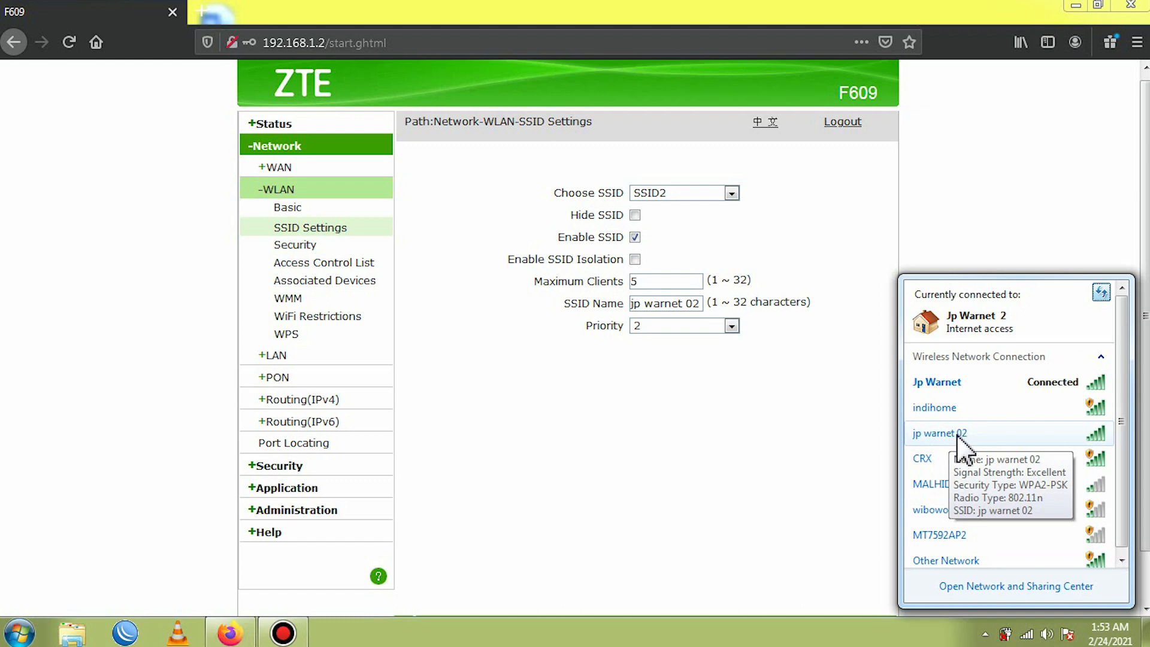
pyautogui.click(966, 435)
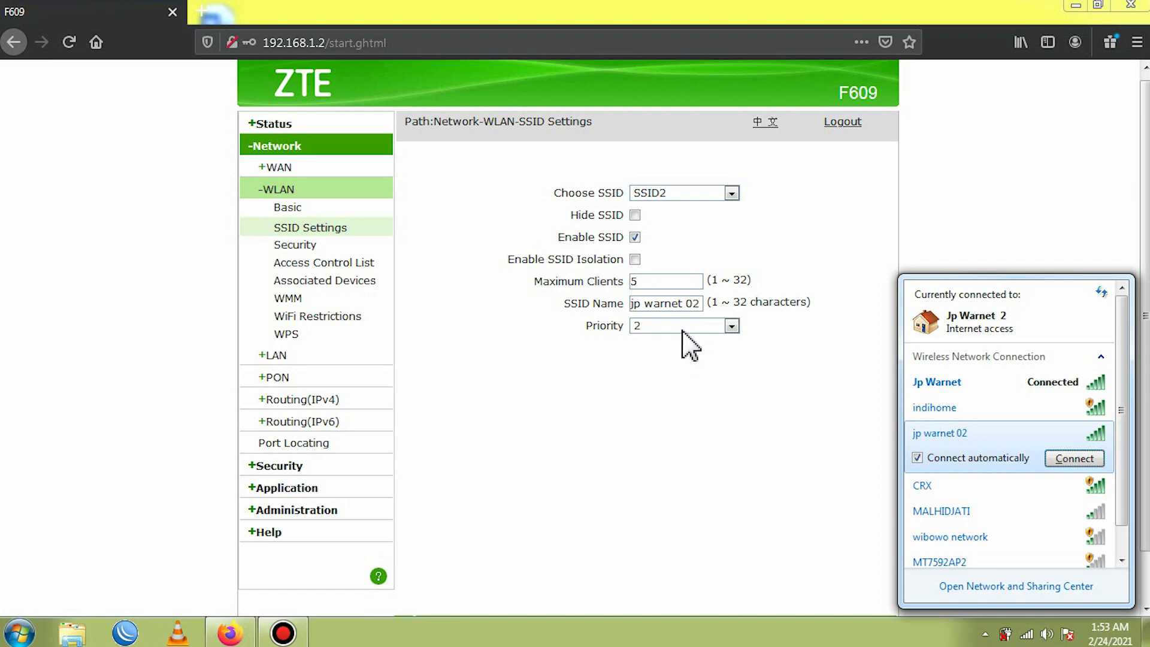
# - Switch the Choose SSID selection from SSID2 to SSID1
pyautogui.click(714, 193)
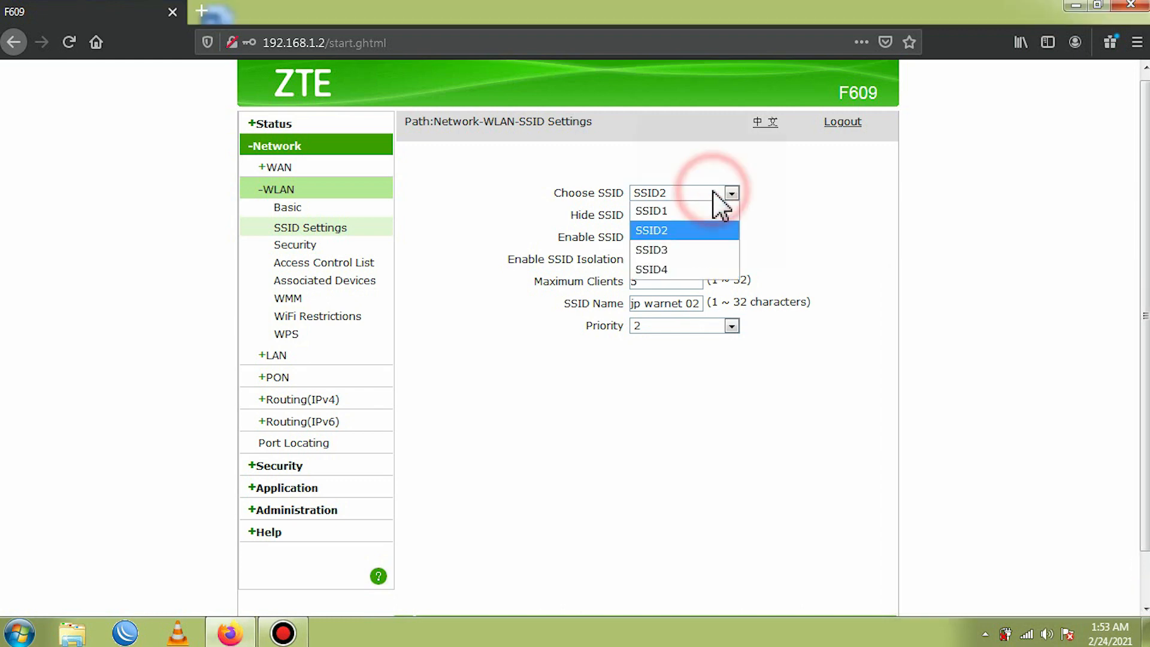
pyautogui.click(675, 230)
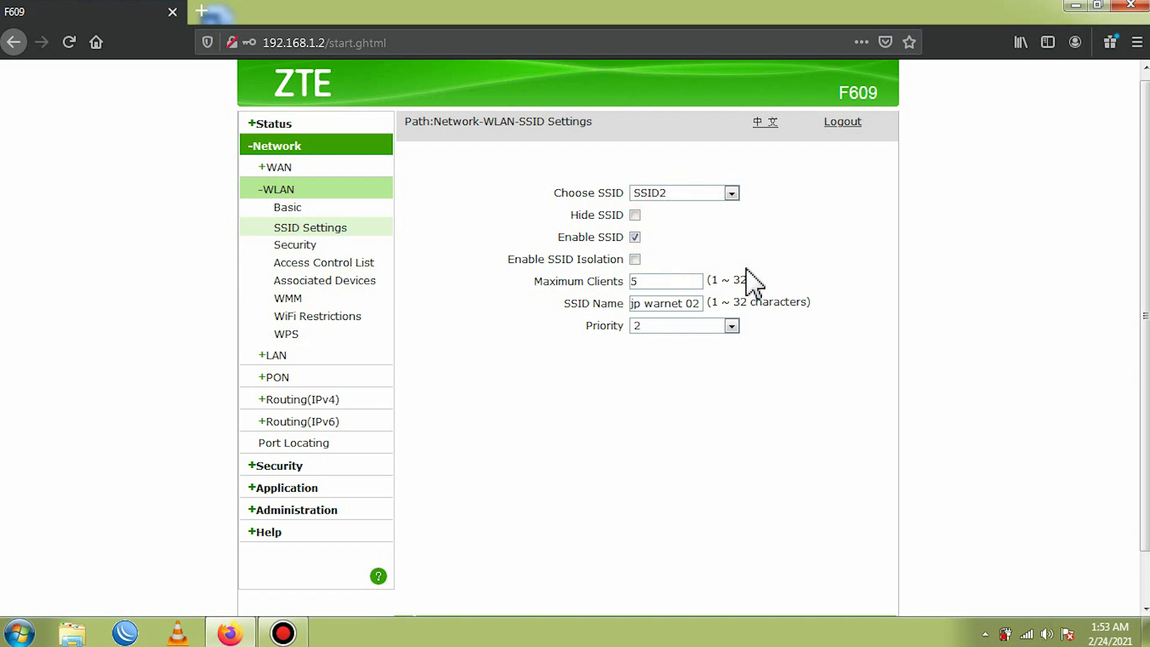
pyautogui.click(730, 192)
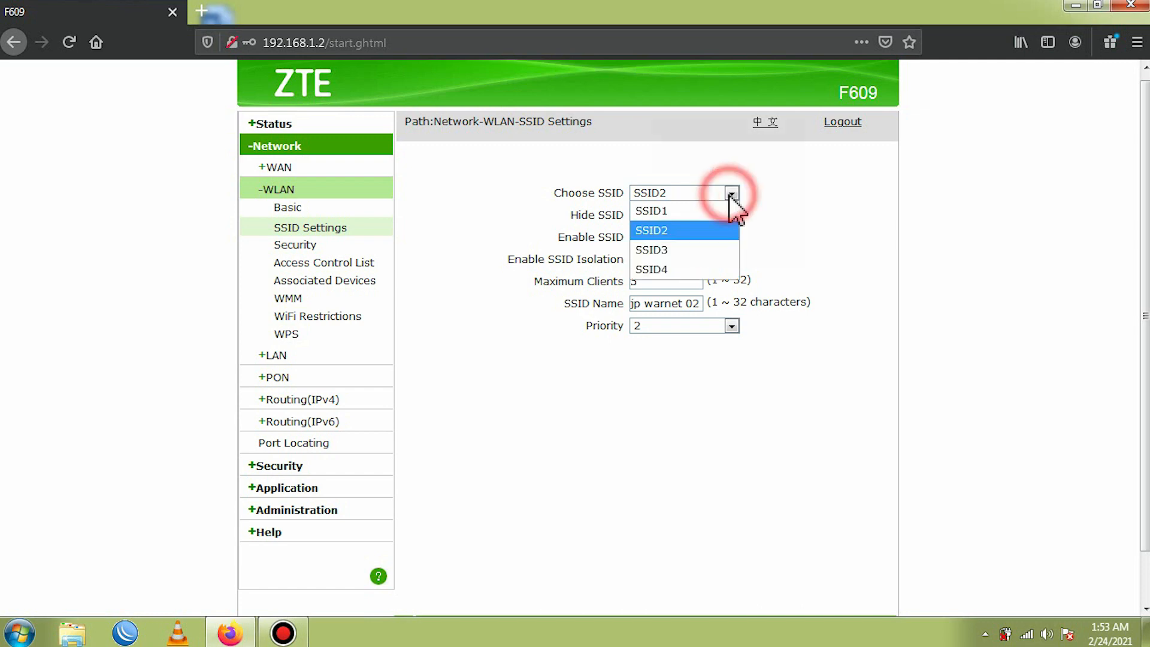
pyautogui.click(658, 211)
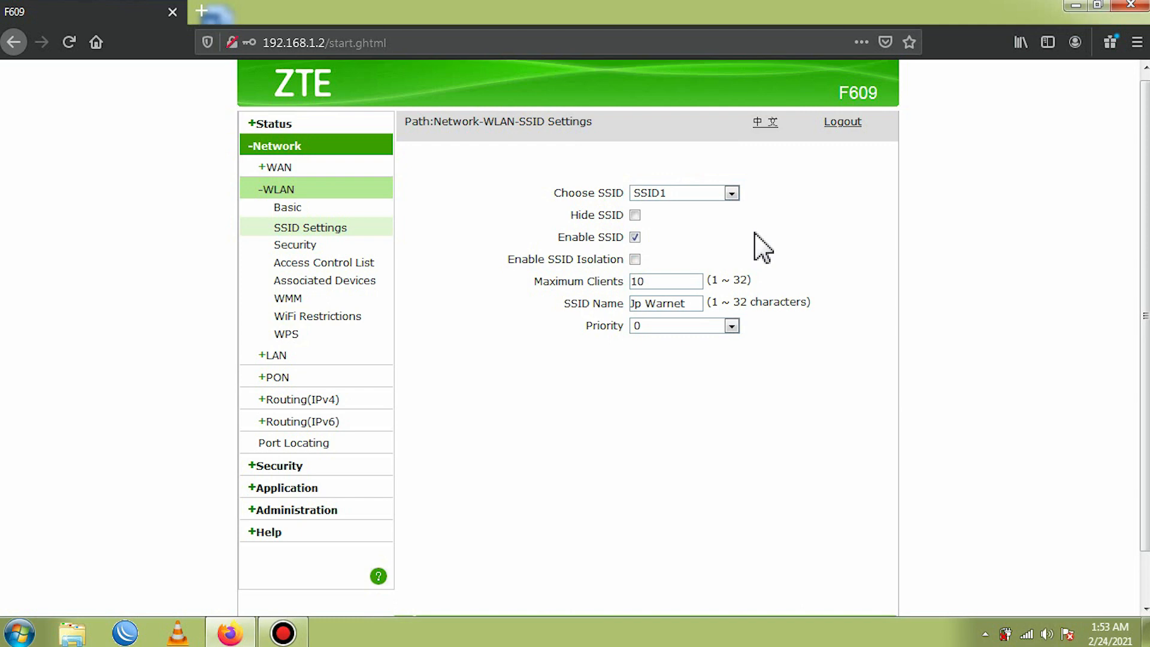
# - Load SSID2's WPA/WPA2-PSK security settings and show its passphrase in plain text
pyautogui.click(308, 248)
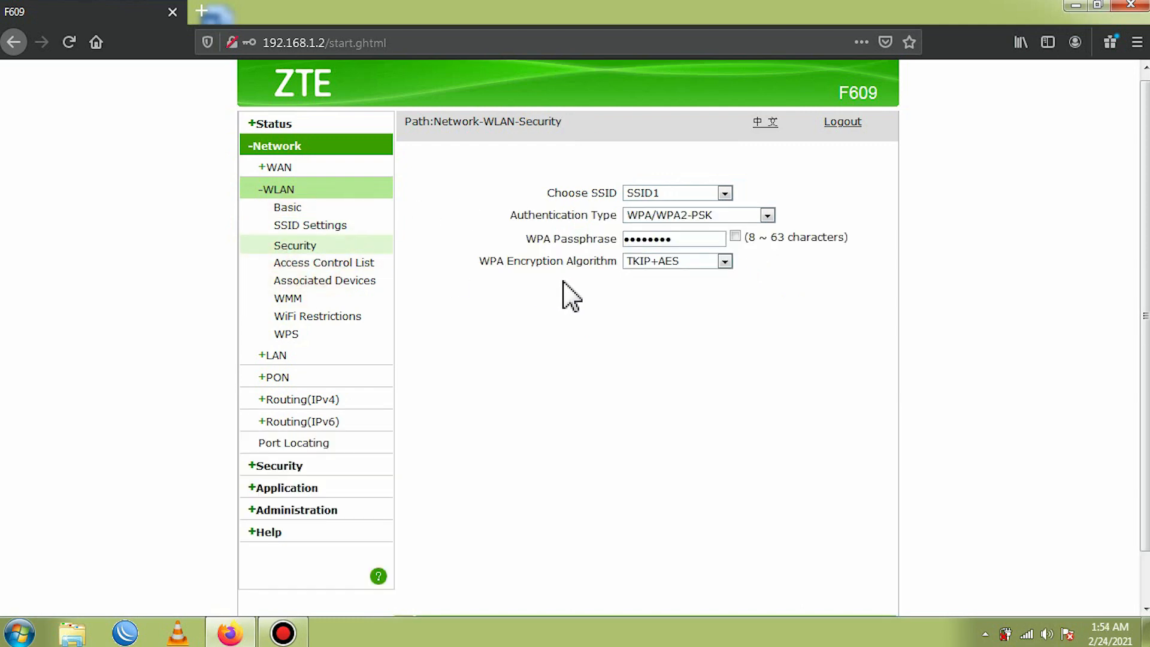
pyautogui.click(694, 193)
pyautogui.click(667, 228)
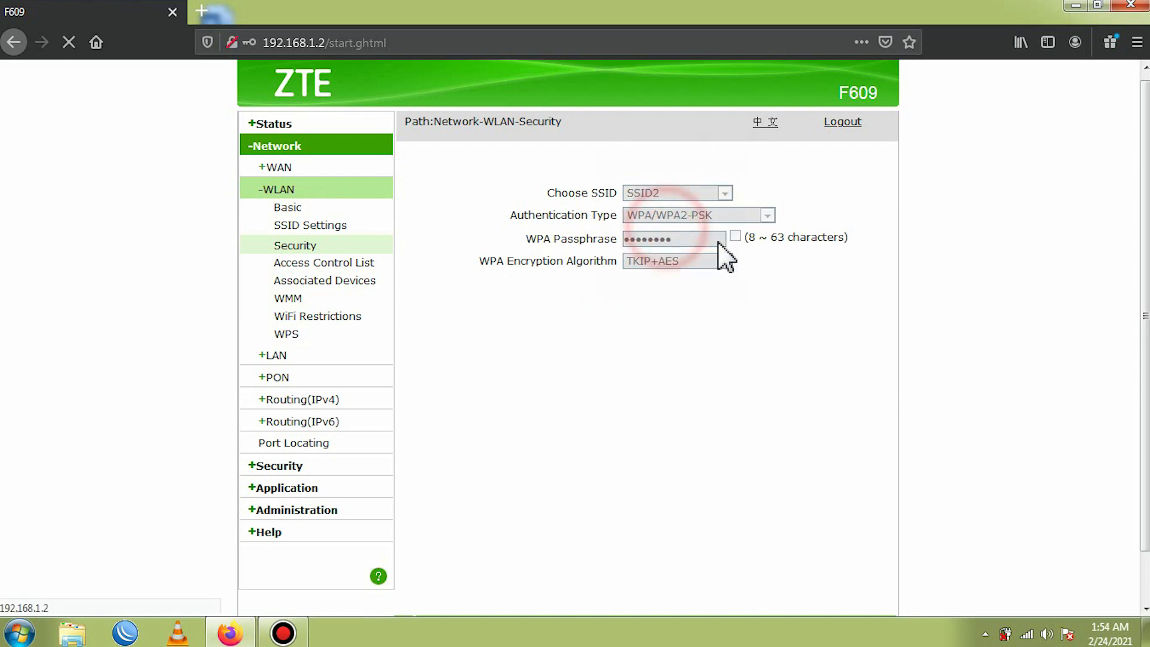
pyautogui.click(734, 237)
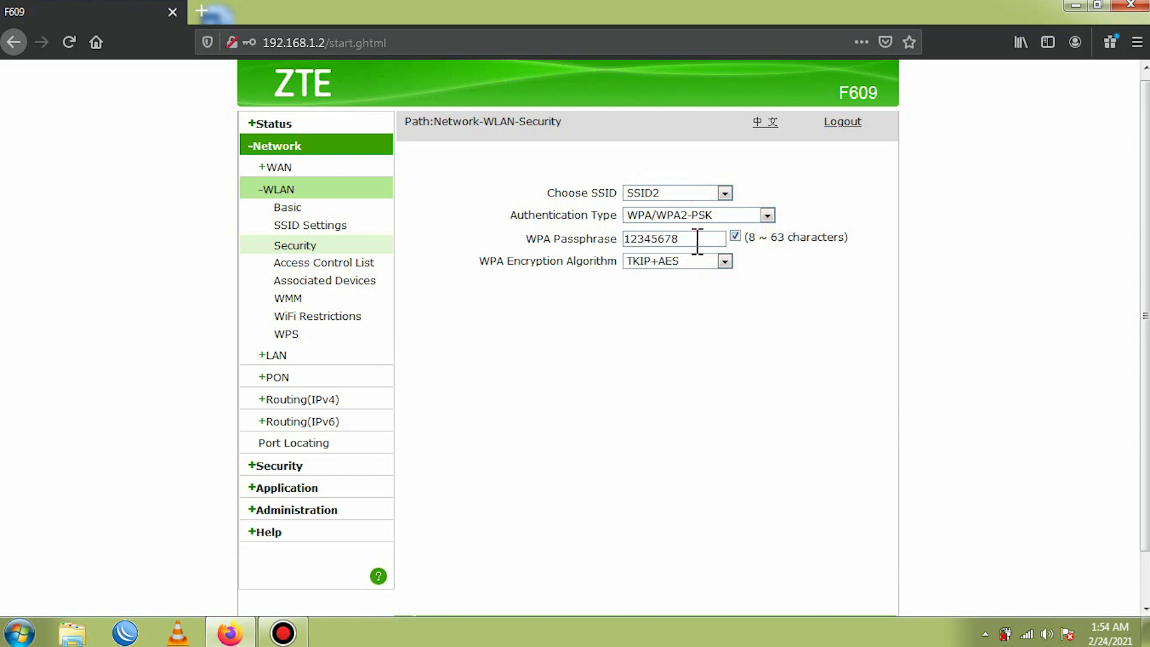
pyautogui.scroll(-1, 740, 294)
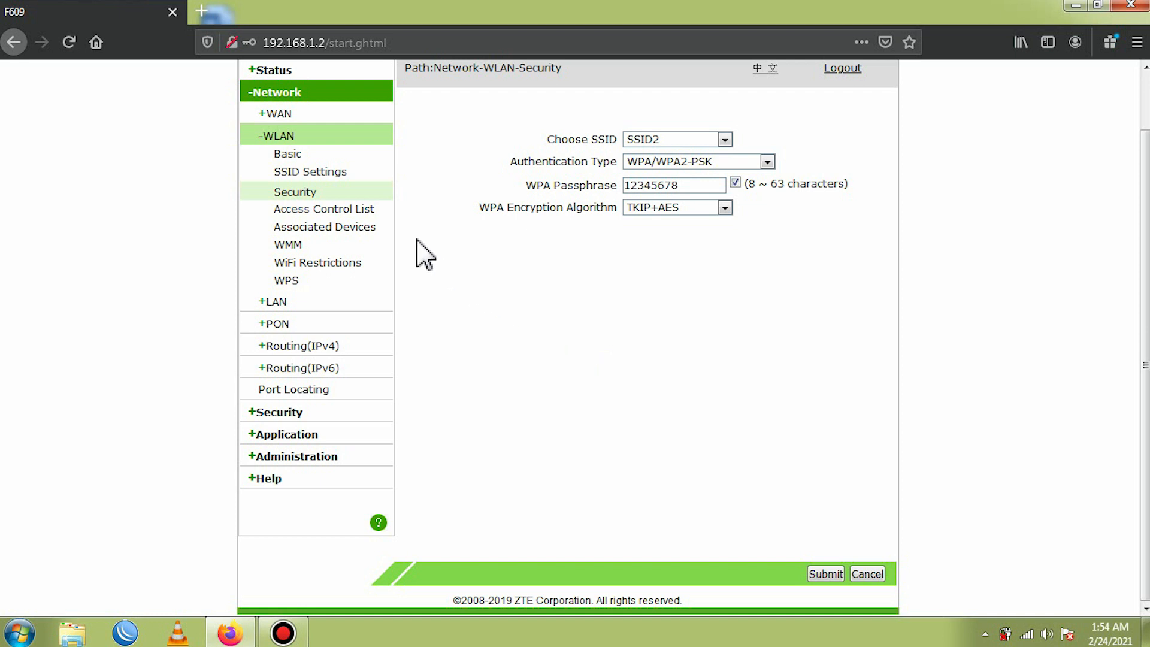
# - Return to SSID Settings, dismissing Firefox's password-update prompt and the Windows colour-scheme dialog
pyautogui.click(322, 172)
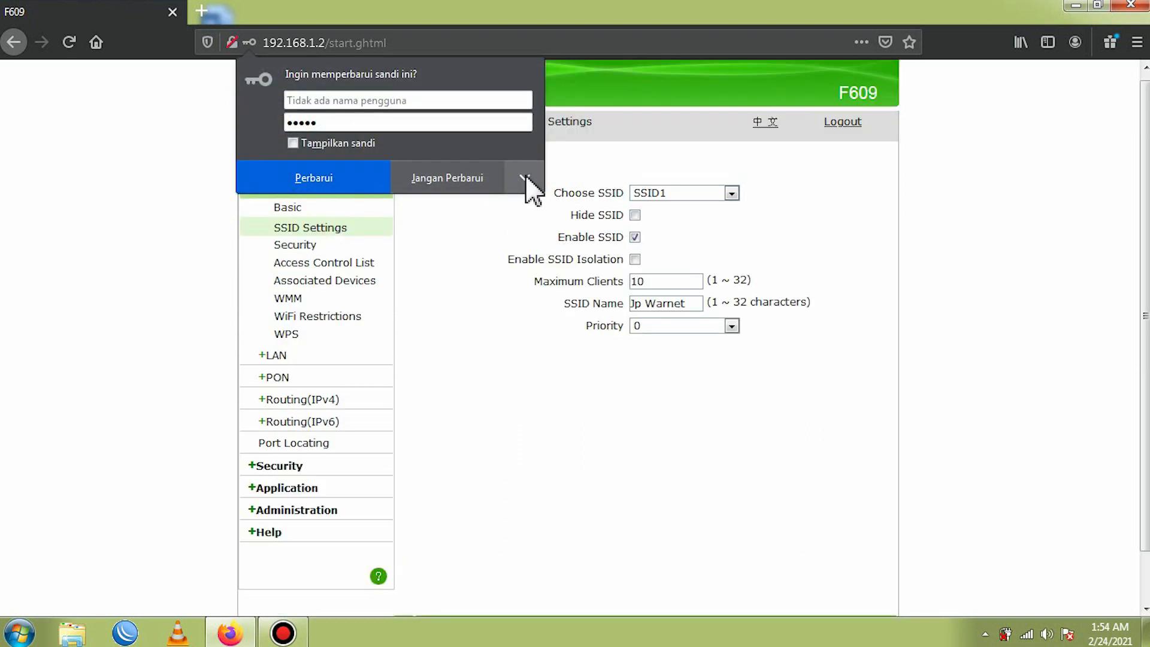
pyautogui.click(499, 290)
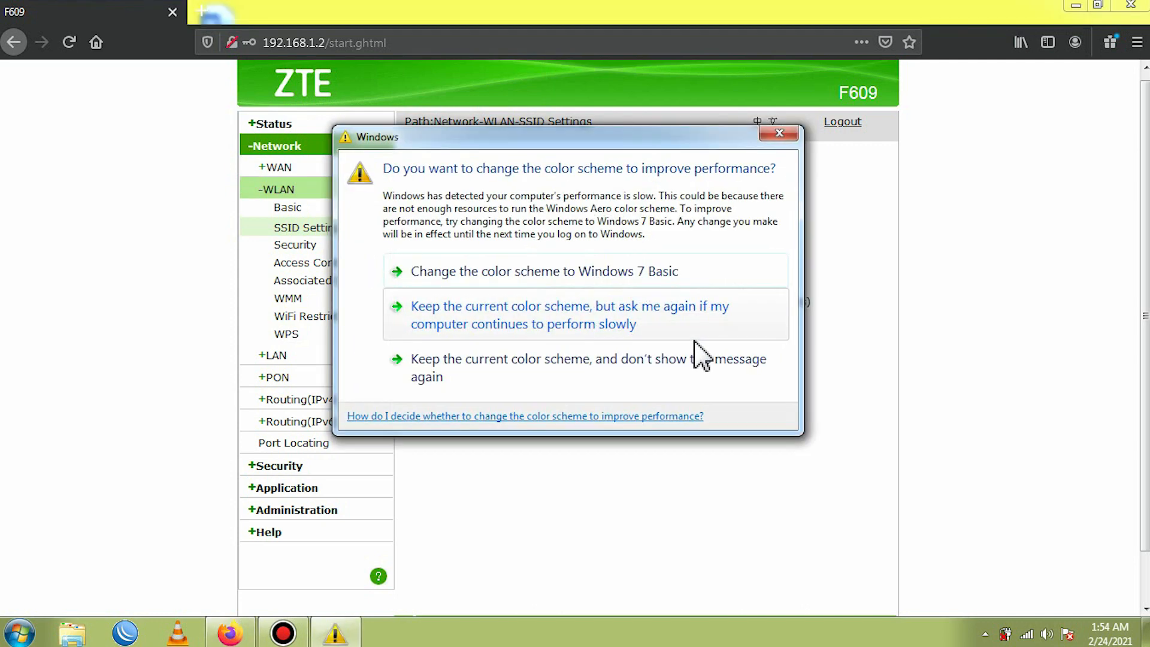
pyautogui.click(777, 135)
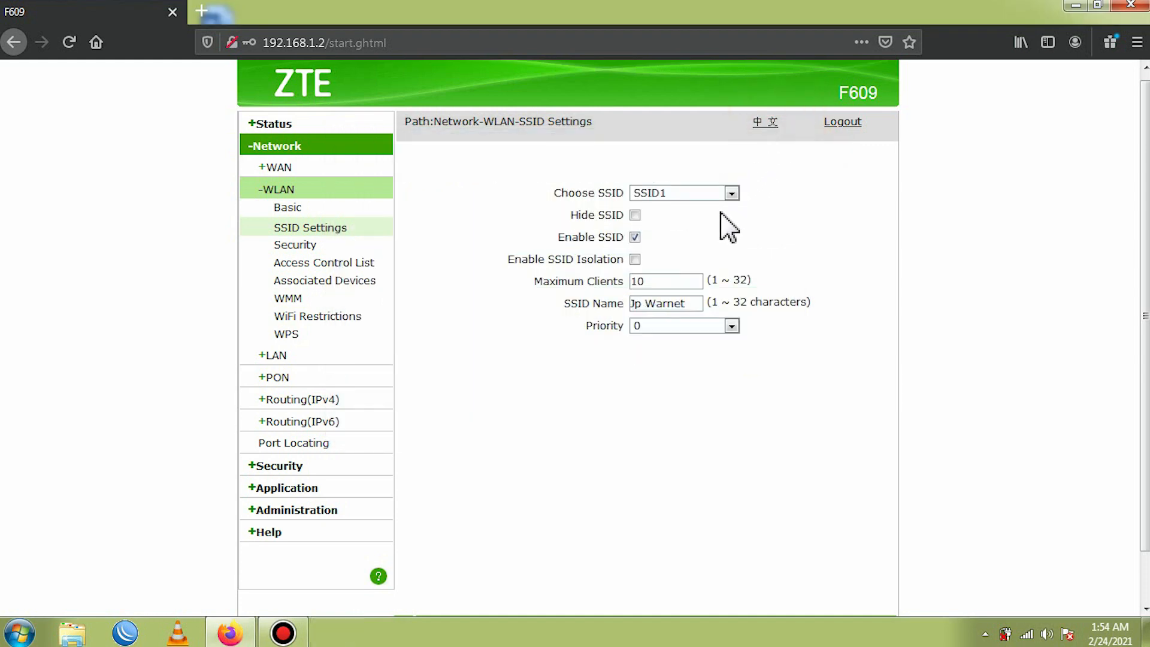